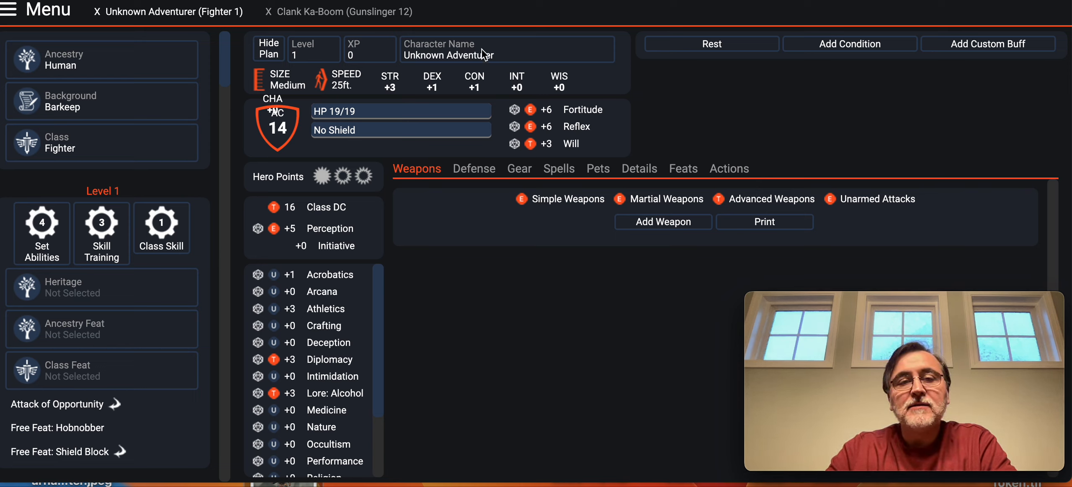
Name the character Bork Stonefinder and save it to the local Main Folder
click(471, 57)
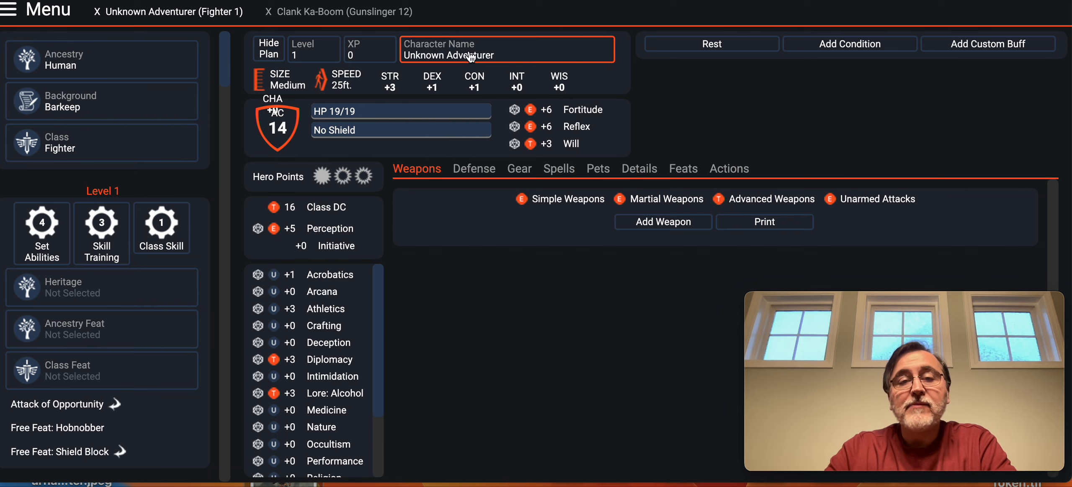
click(471, 57)
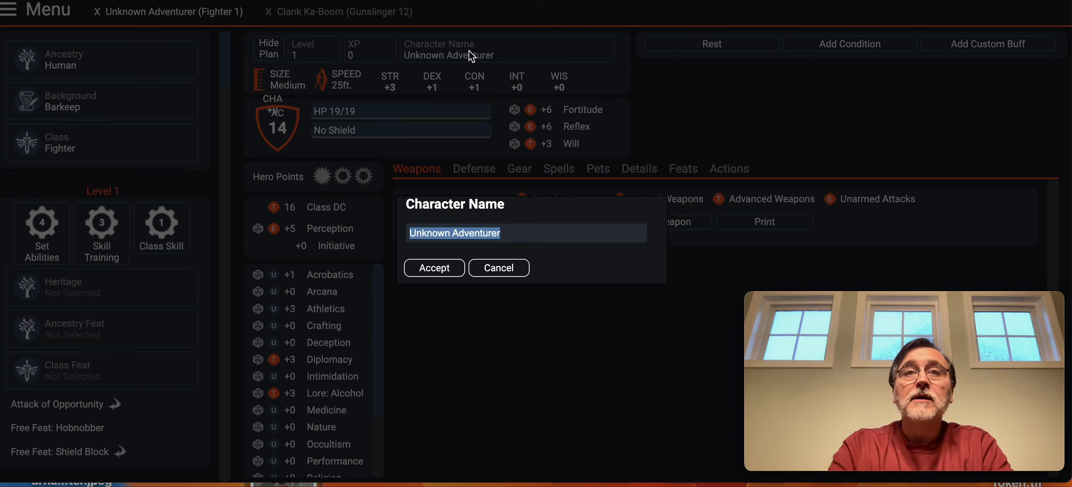
text(Bork )
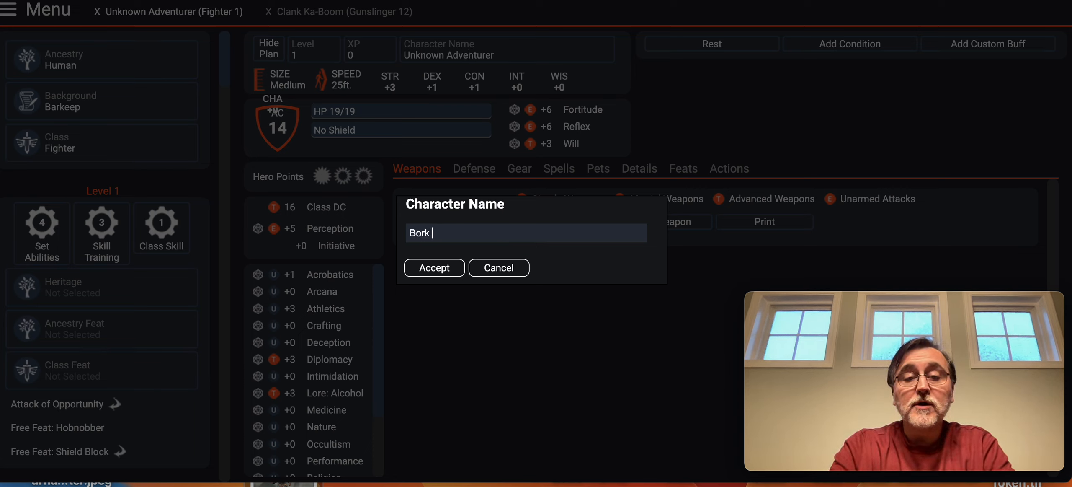
text(Stone)
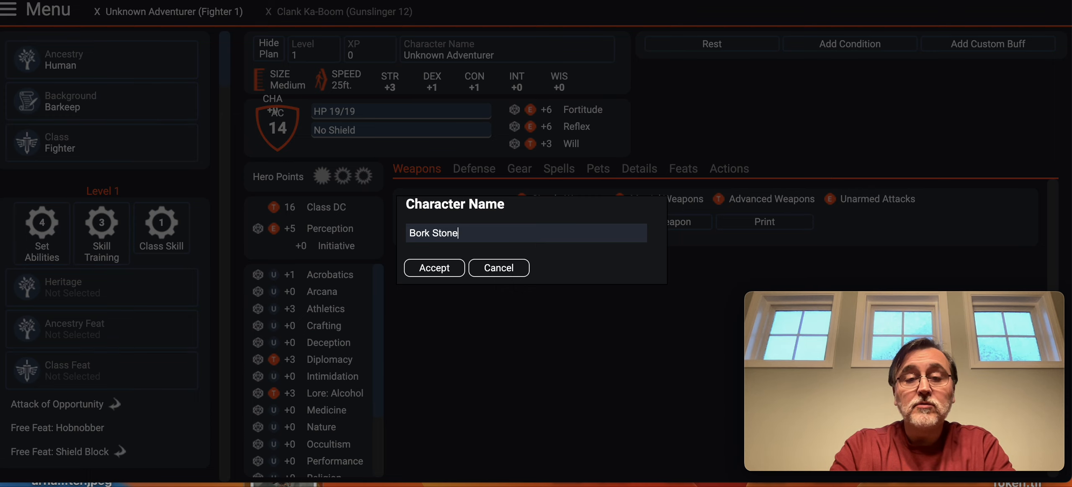
text(finder)
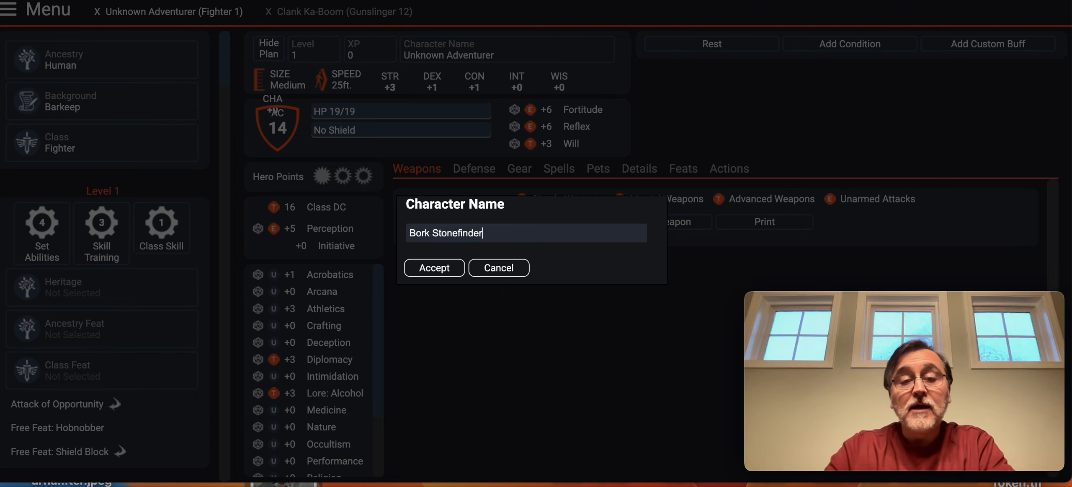
click(434, 272)
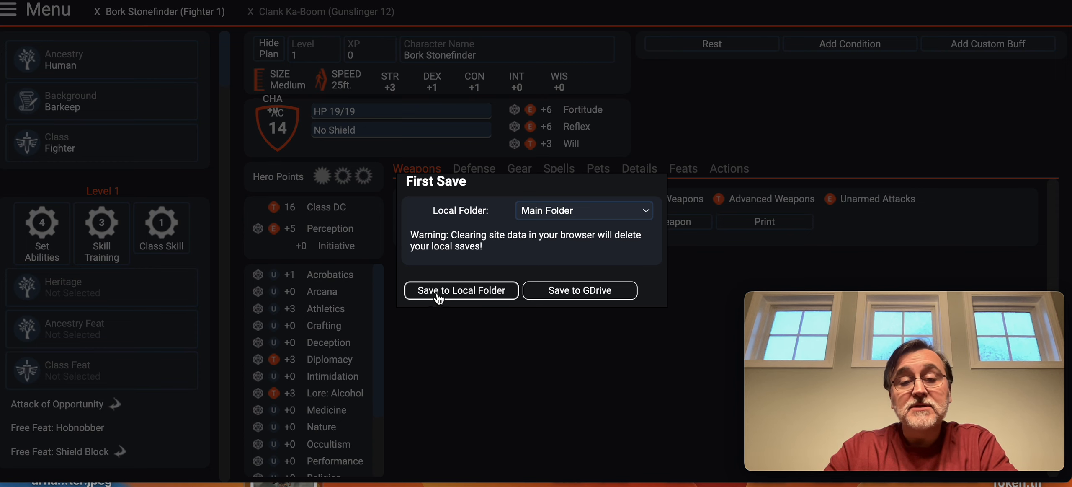
click(490, 294)
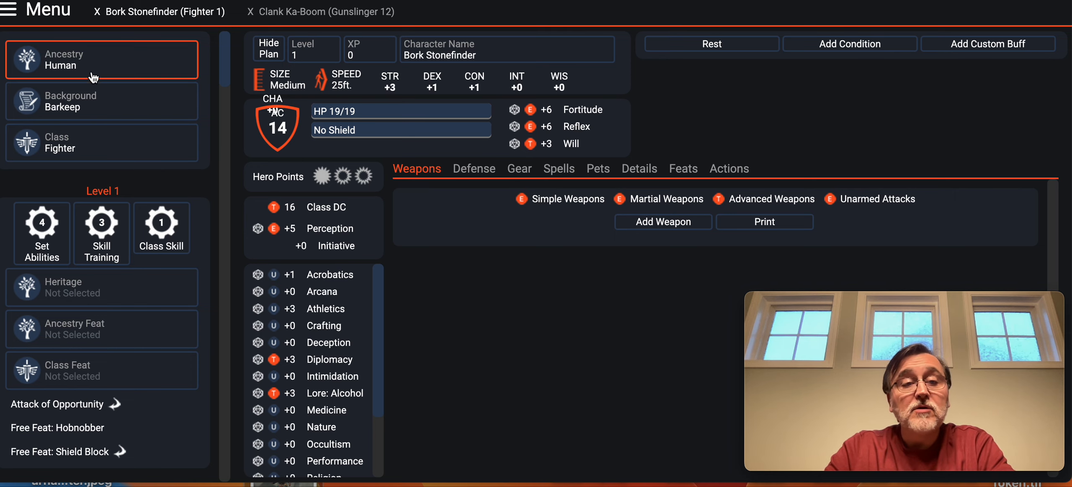
Change the character's ancestry to Dwarf
click(90, 60)
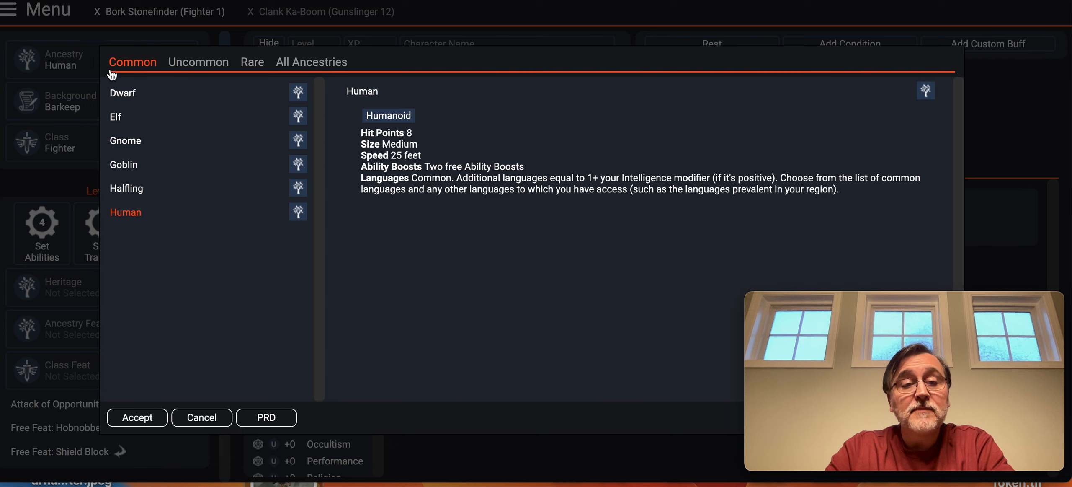
click(125, 94)
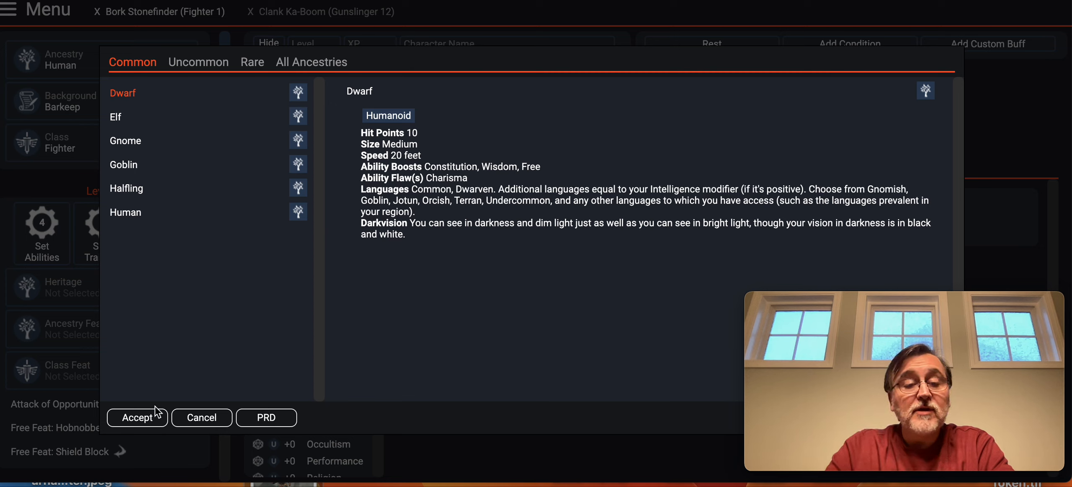
click(142, 418)
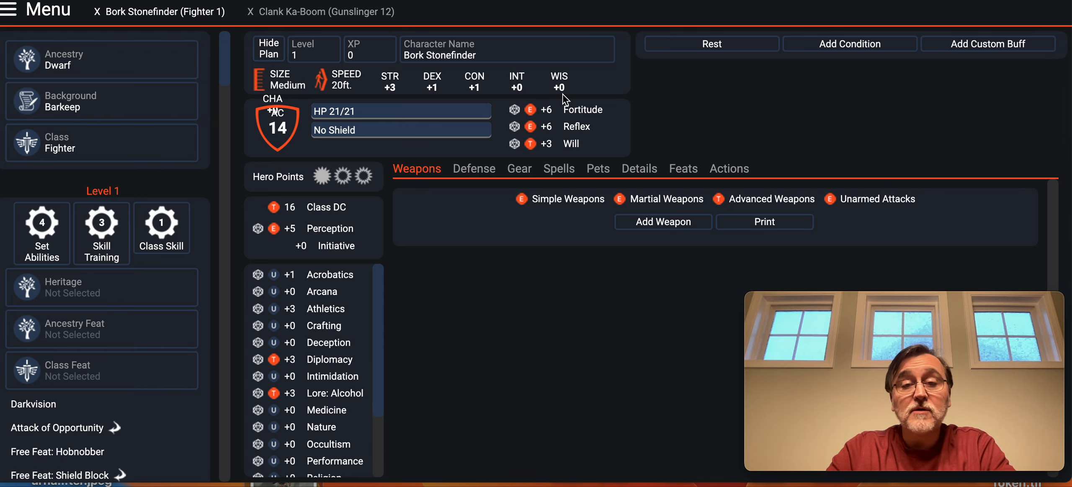
Change the character's background to Martial Disciple (Athletics)
click(93, 107)
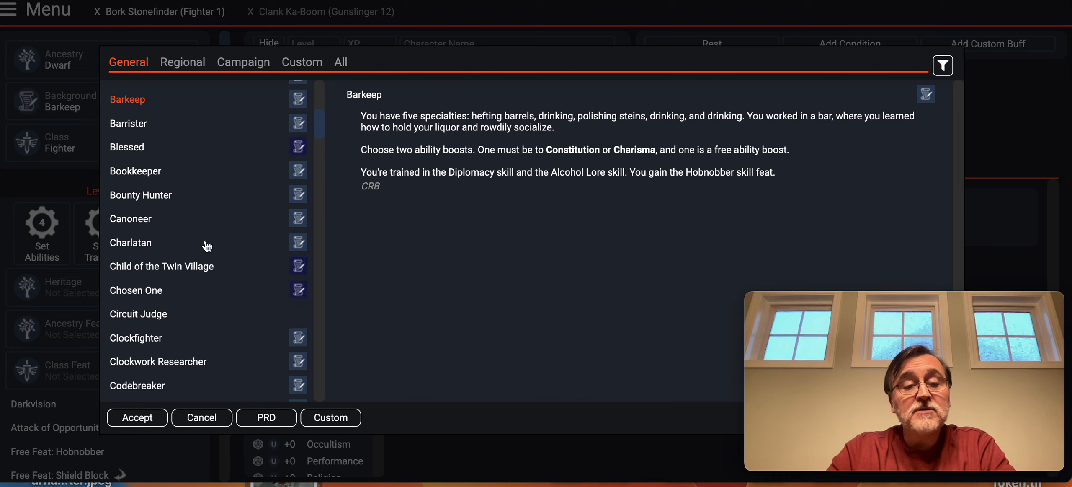
scroll(207, 243, down, 8)
scroll(207, 246, down, 7)
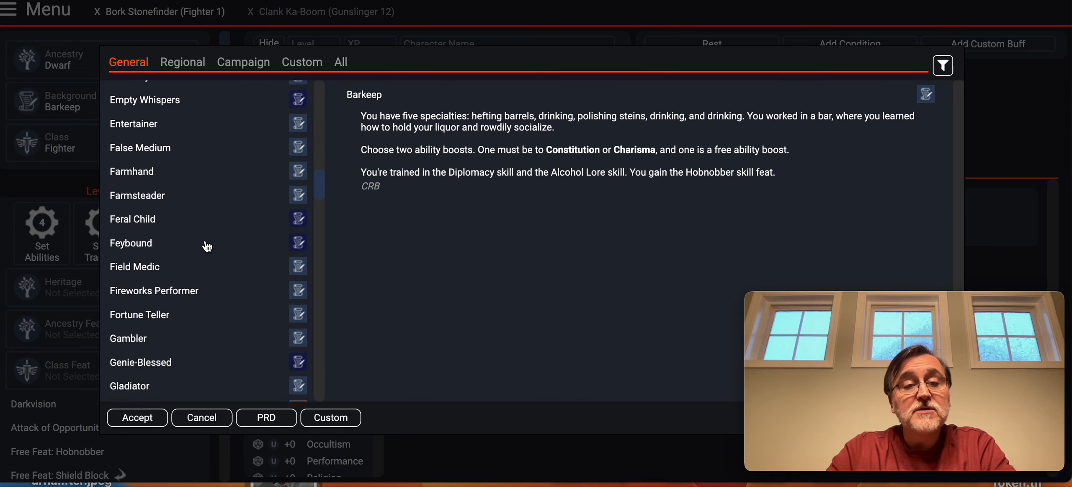
scroll(207, 247, down, 7)
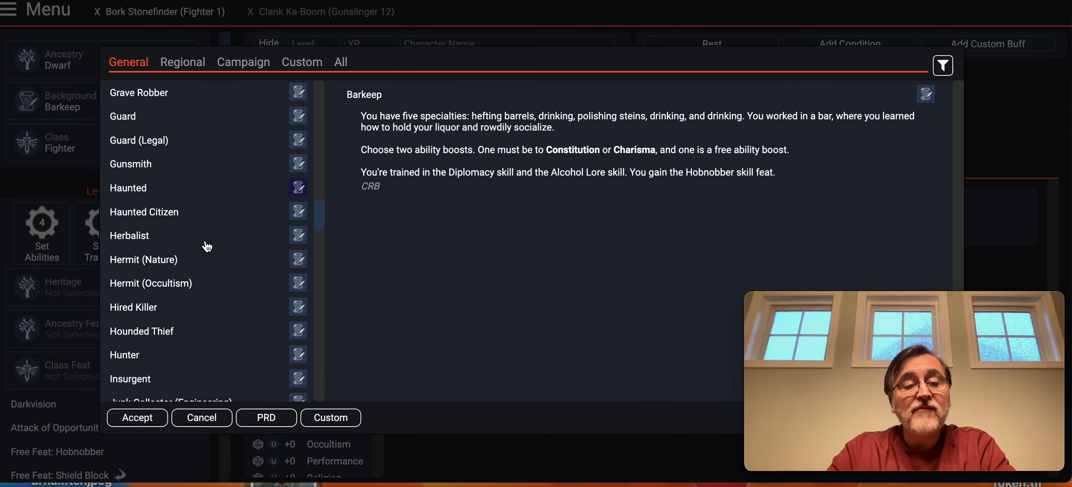
scroll(207, 247, down, 5)
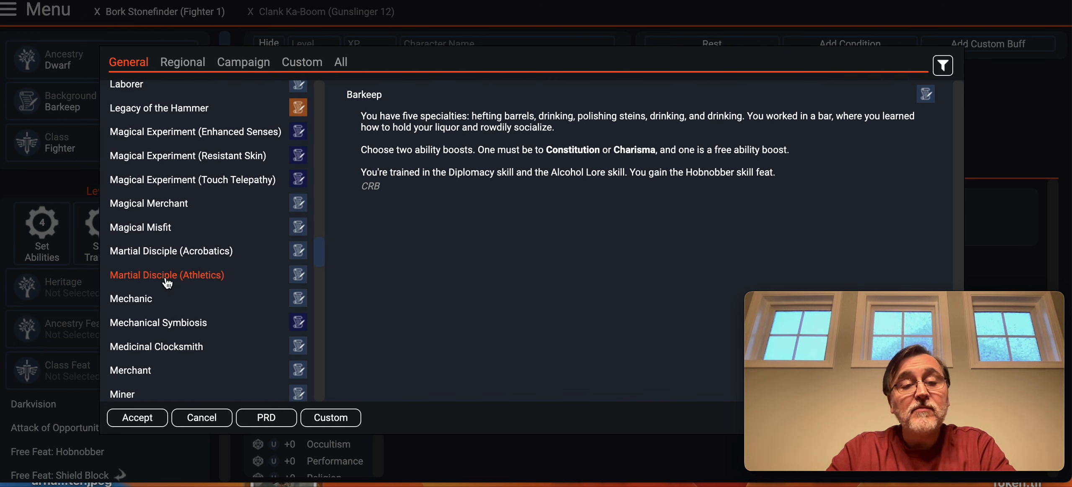
click(168, 283)
click(138, 418)
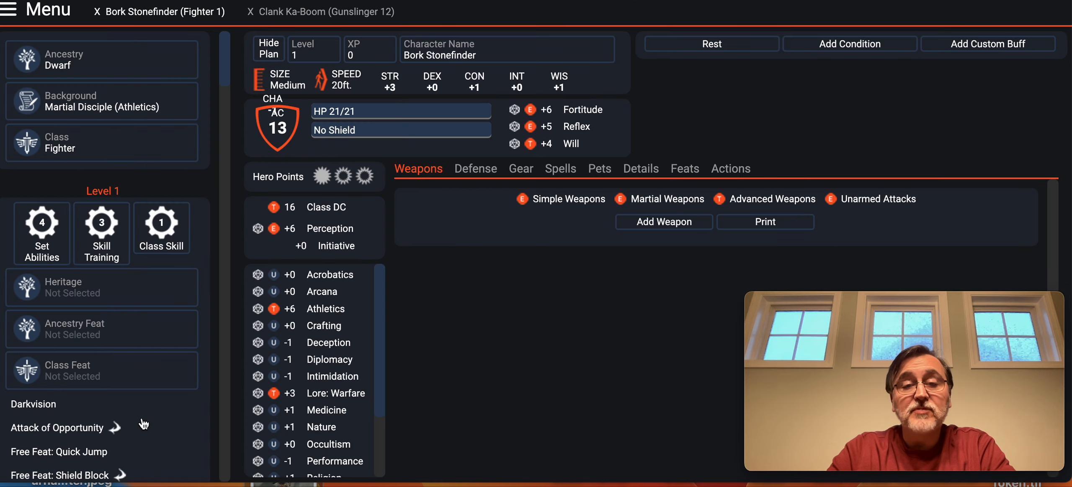
Review the description of the Martial Disciple (Athletics) background, including its ability boosts, skills and skill feat
click(121, 102)
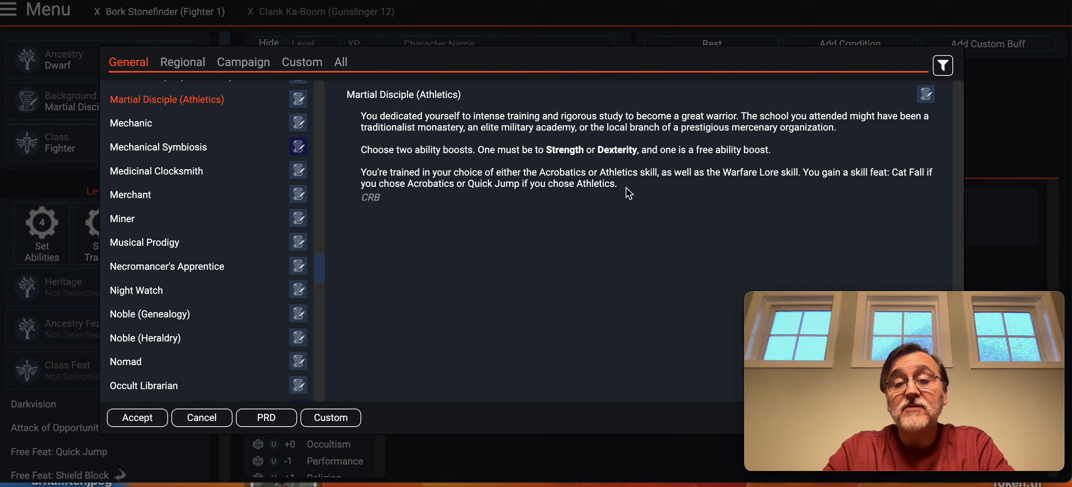
scroll(226, 159, up, 2)
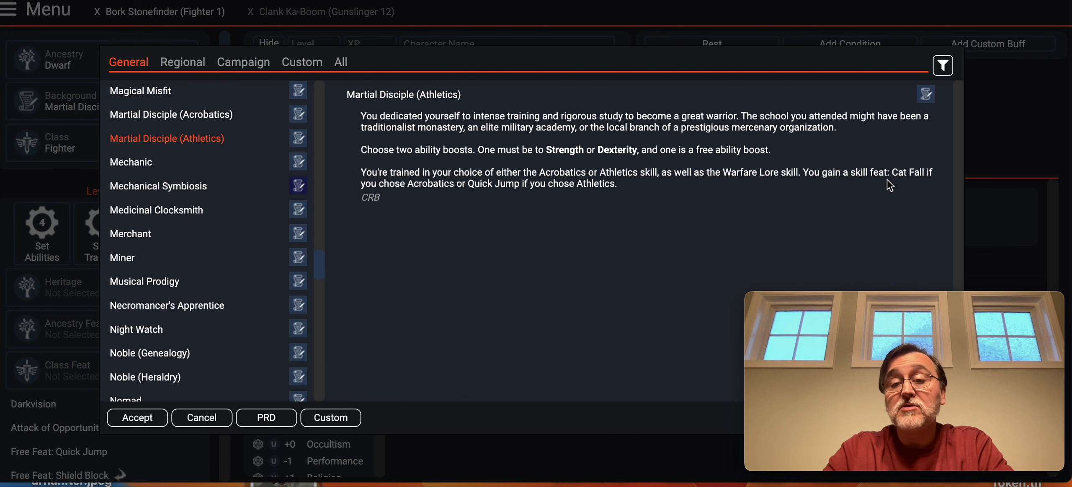
click(140, 422)
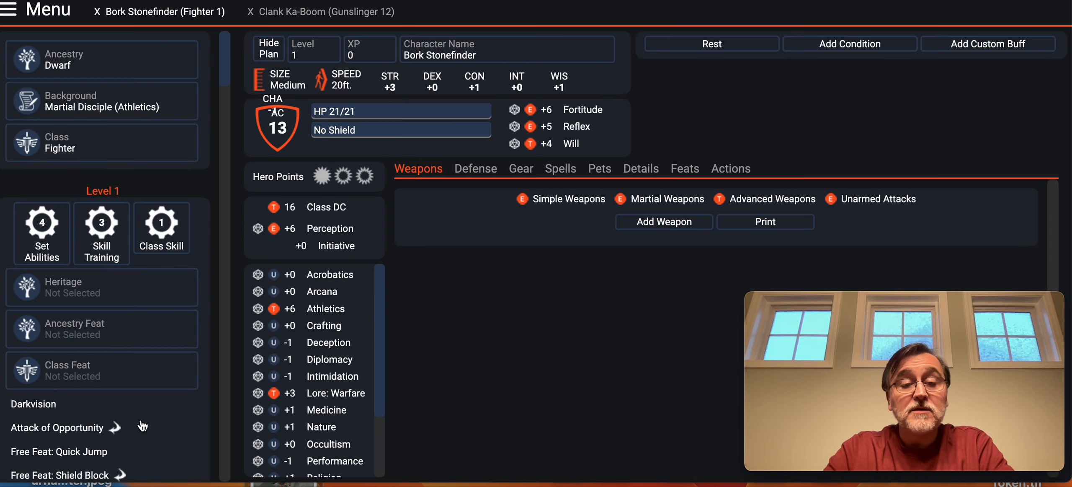
Change the character's class to Monk after reading its attacks, defenses and class DC details
click(96, 140)
scroll(203, 216, down, 3)
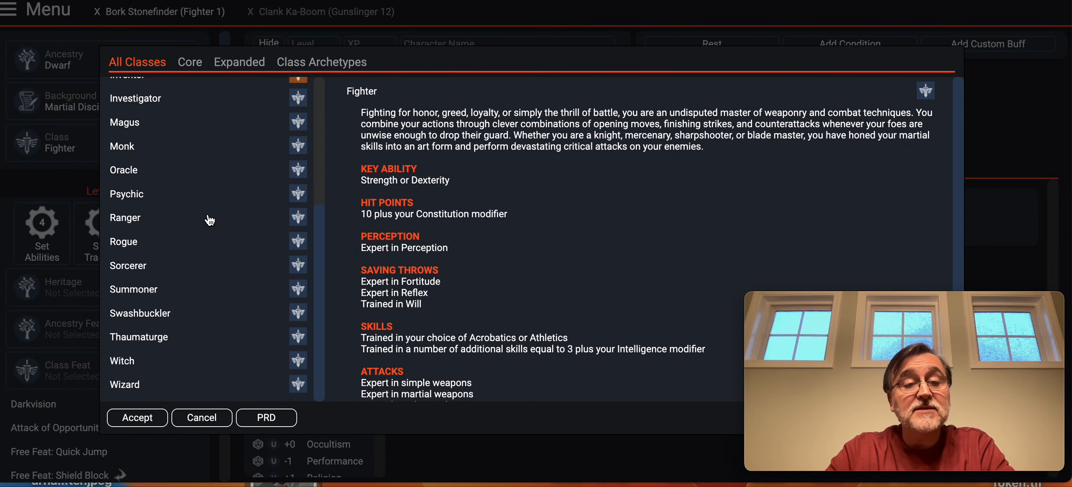
click(133, 149)
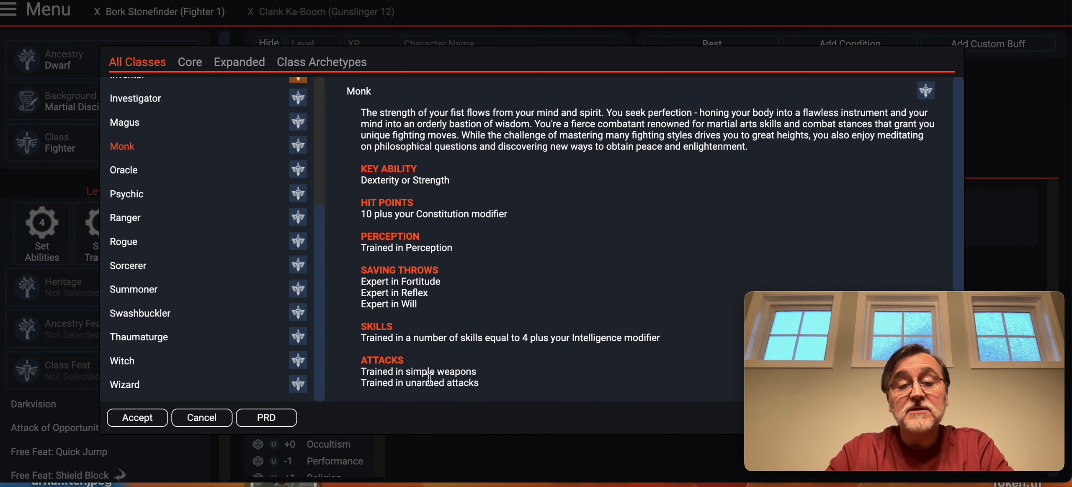
scroll(431, 385, down, 1)
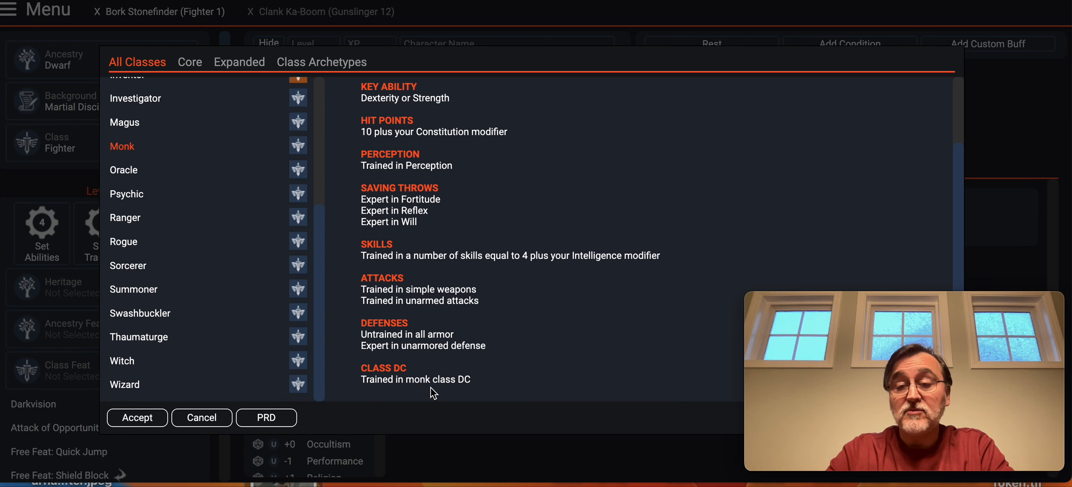
click(145, 418)
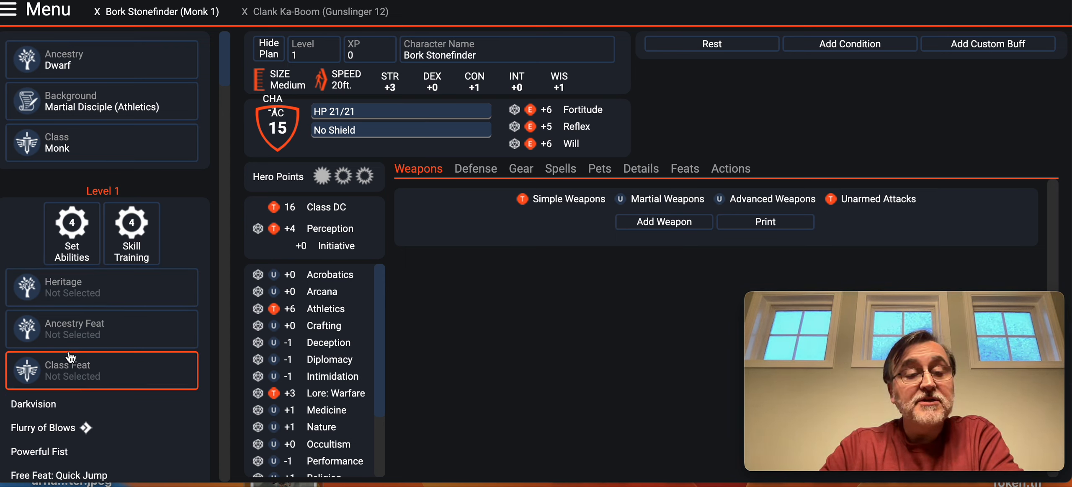
In the starting ability boosts, set the second background boost to Charisma and keep Strength as the class boost
click(72, 239)
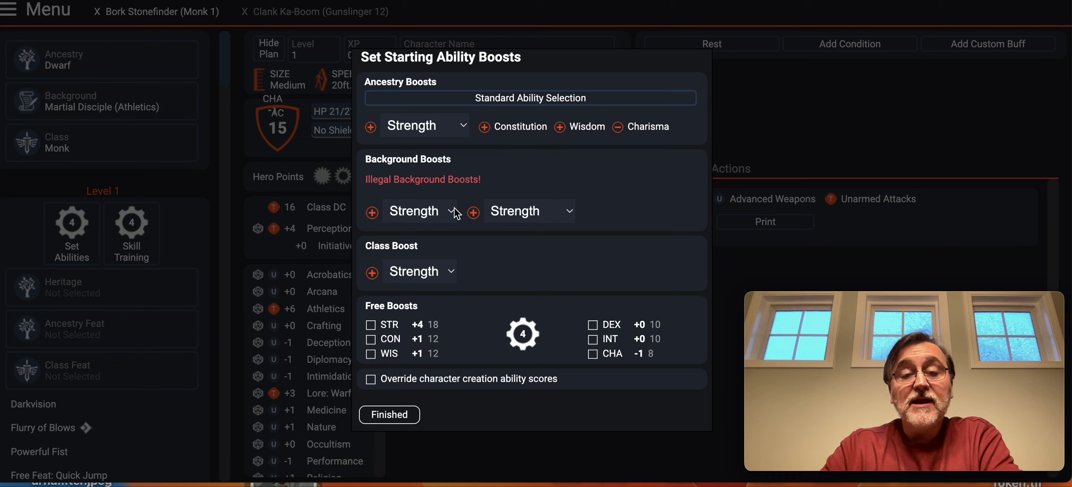
click(532, 218)
click(525, 312)
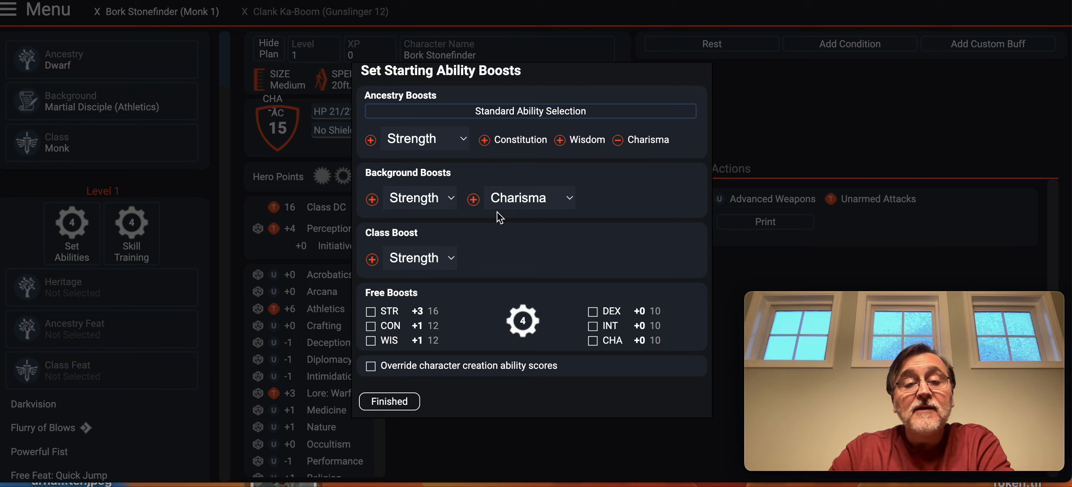
click(420, 265)
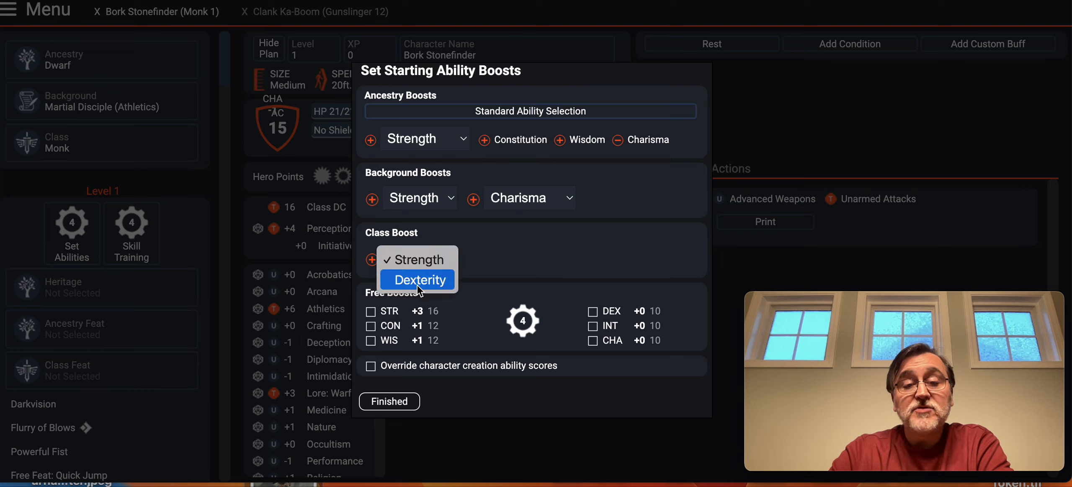
click(497, 241)
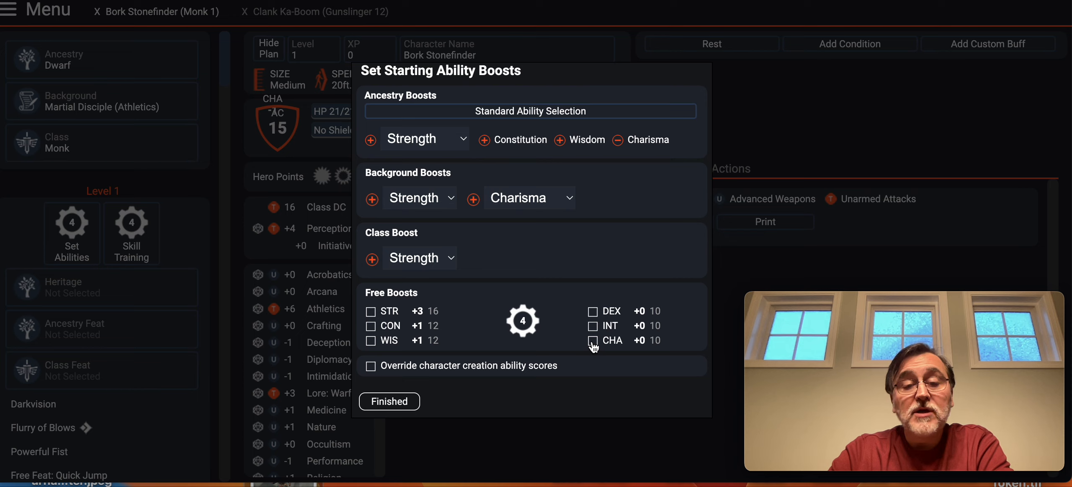
Assign the four free boosts to Strength, Constitution, Charisma and Dexterity, and finish the ability selection
click(372, 315)
click(371, 328)
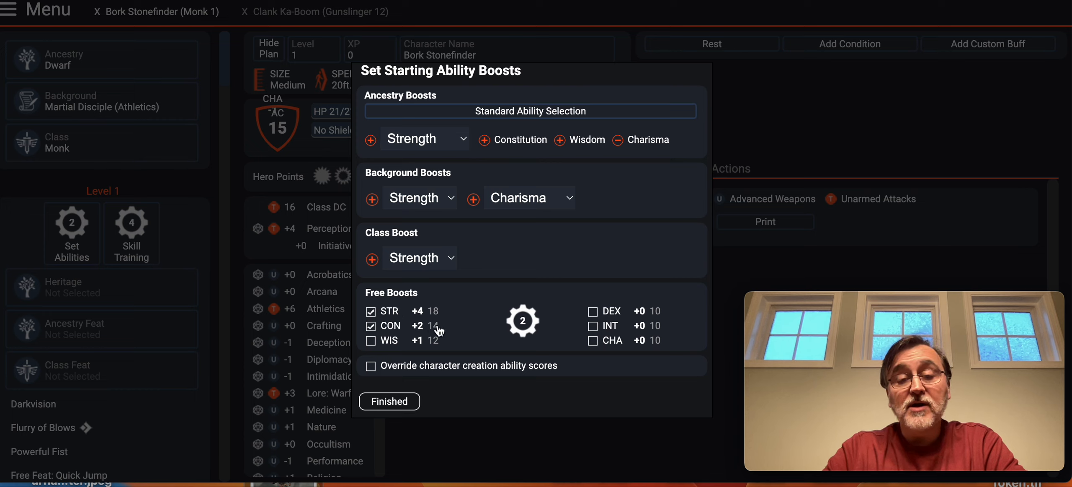
click(592, 341)
click(592, 312)
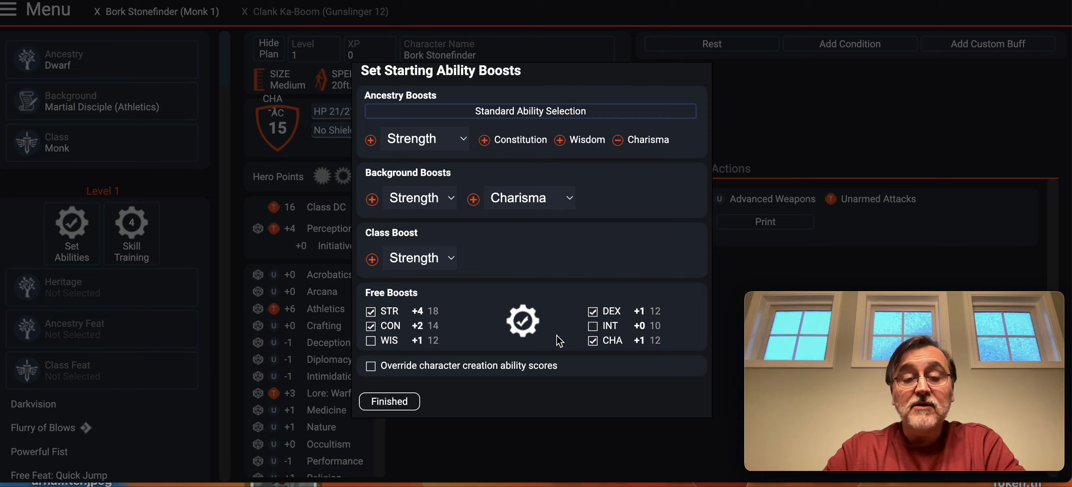
click(405, 402)
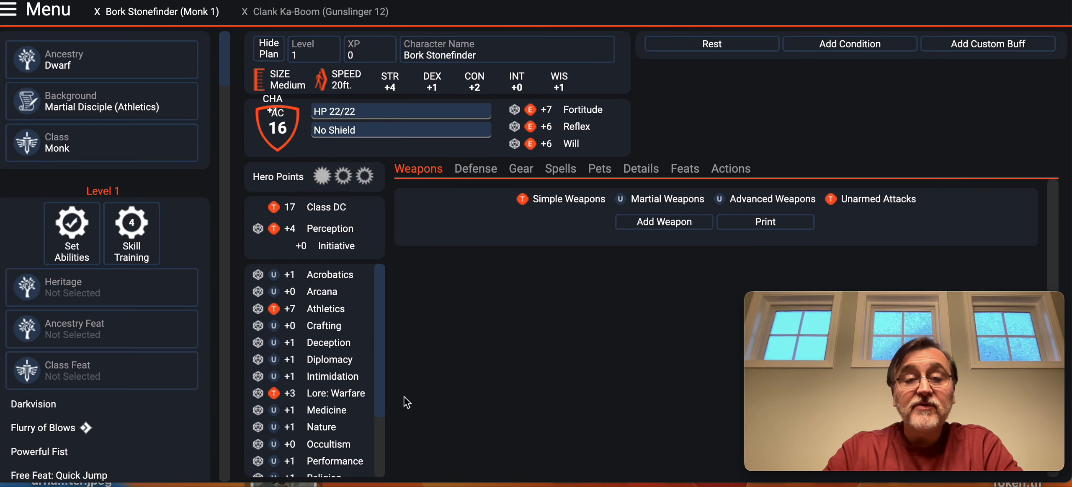
In the level 1 skill training, make the character trained in Medicine, Diplomacy and Society
click(138, 235)
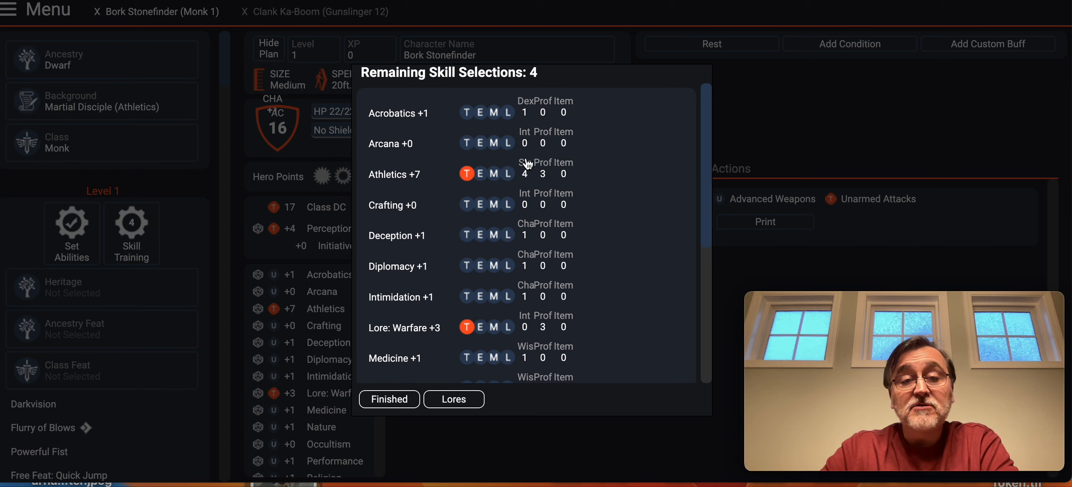
scroll(470, 194, down, 5)
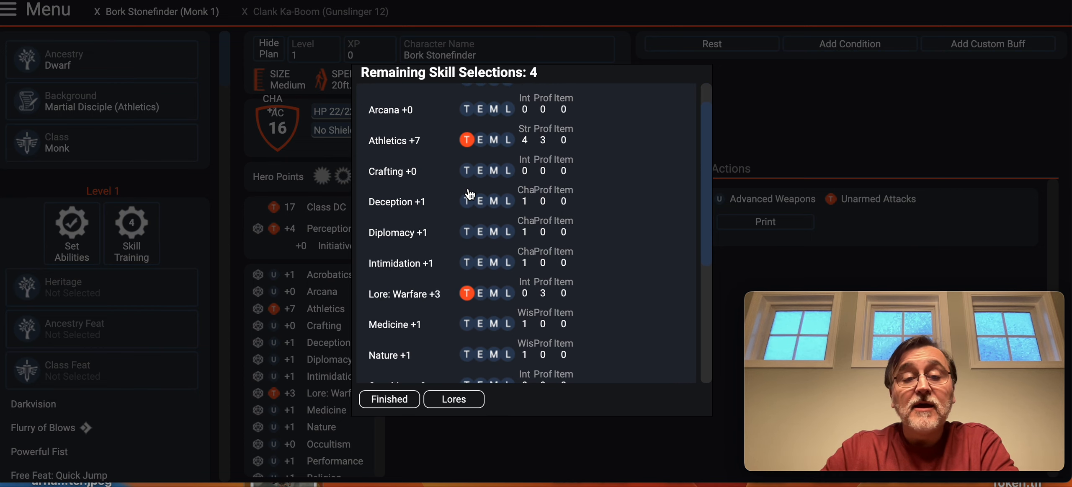
click(467, 242)
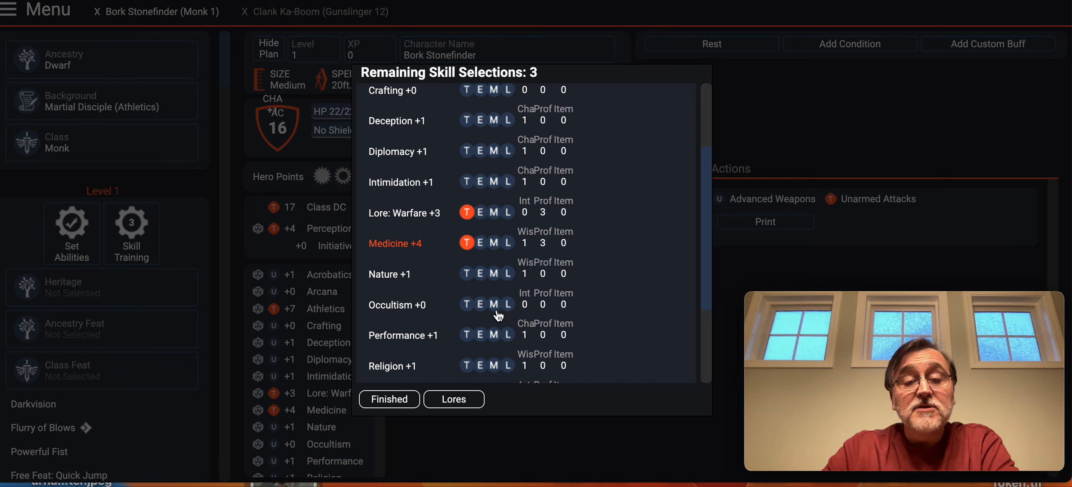
scroll(491, 248, up, 1)
scroll(491, 248, up, 1)
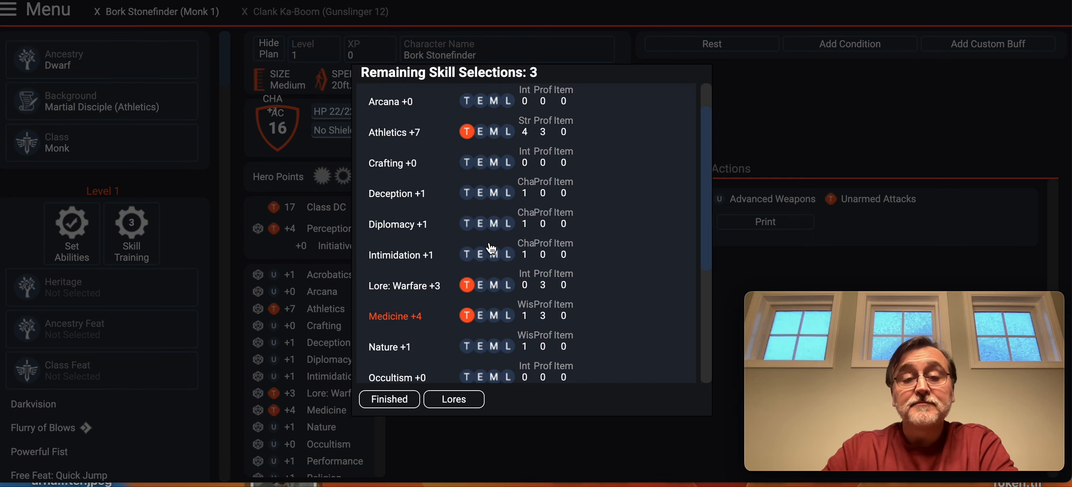
click(467, 223)
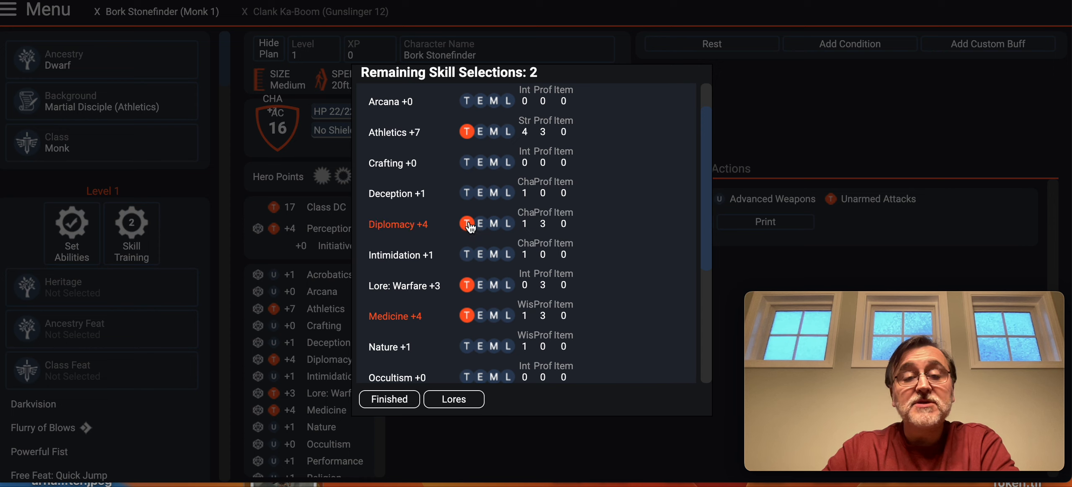
scroll(470, 226, down, 4)
scroll(471, 227, down, 1)
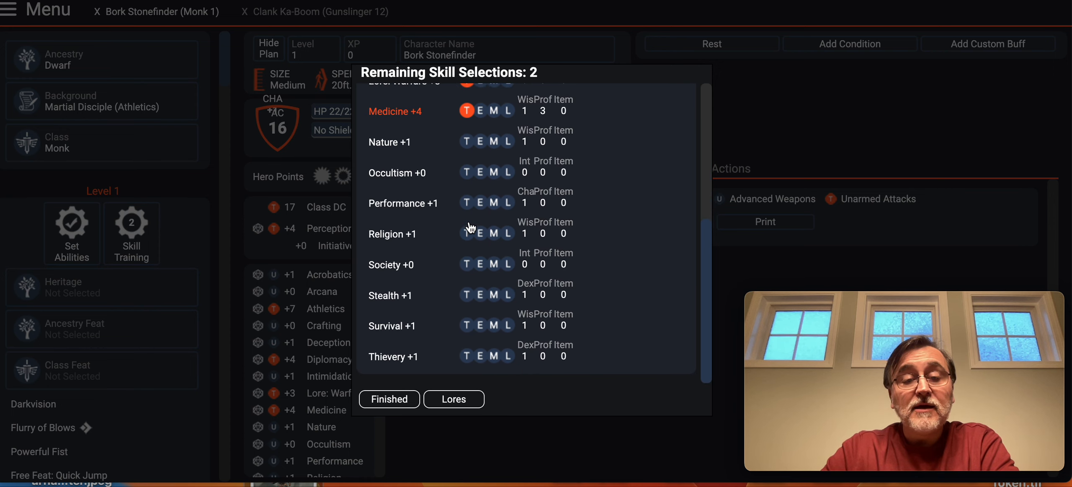
click(468, 264)
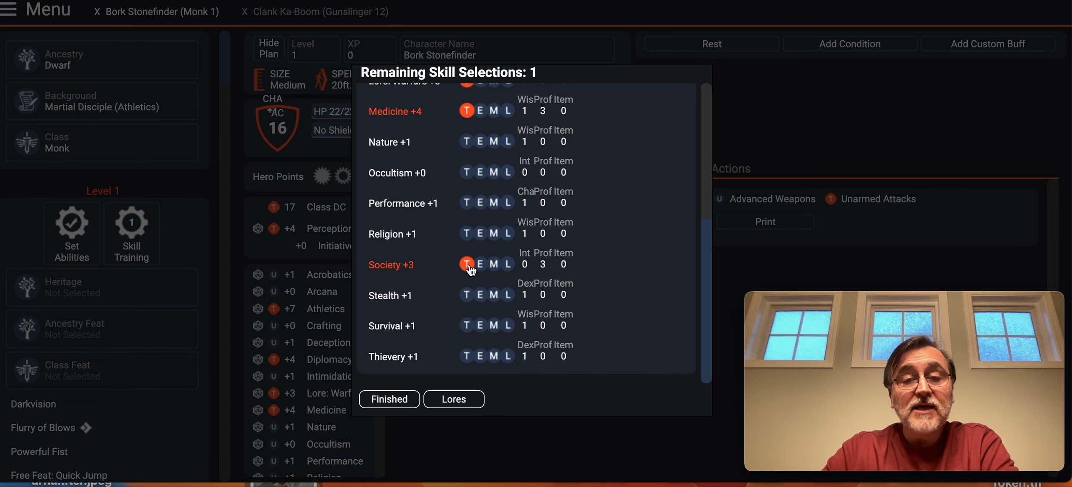
Use the last remaining skill selection to train Intimidation, and finish the skill training
scroll(578, 245, up, 6)
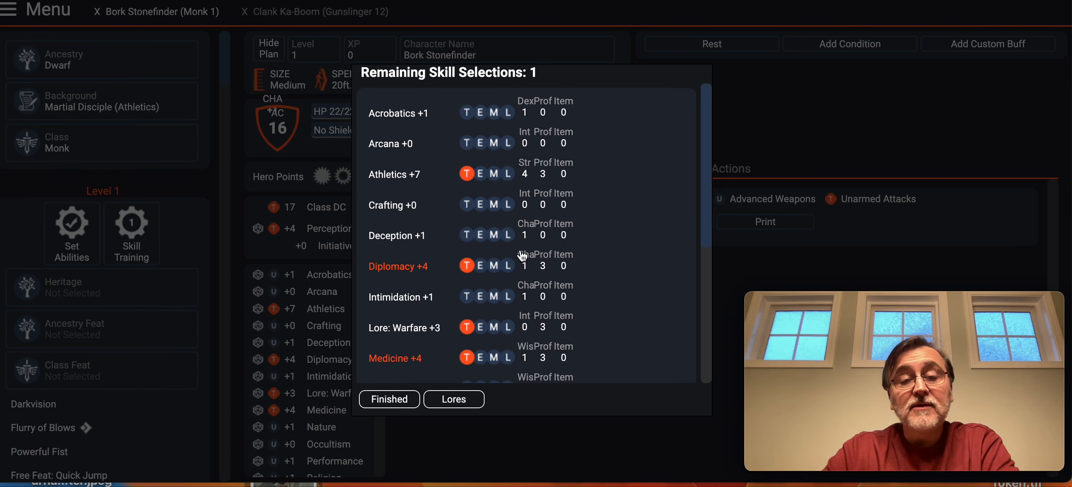
scroll(523, 256, down, 1)
scroll(522, 256, down, 2)
scroll(522, 255, down, 2)
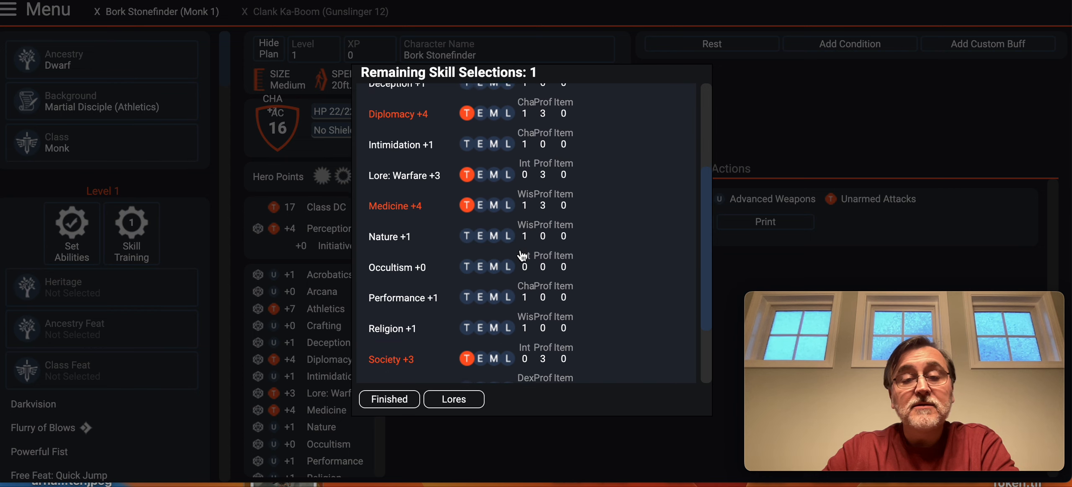
scroll(522, 256, up, 2)
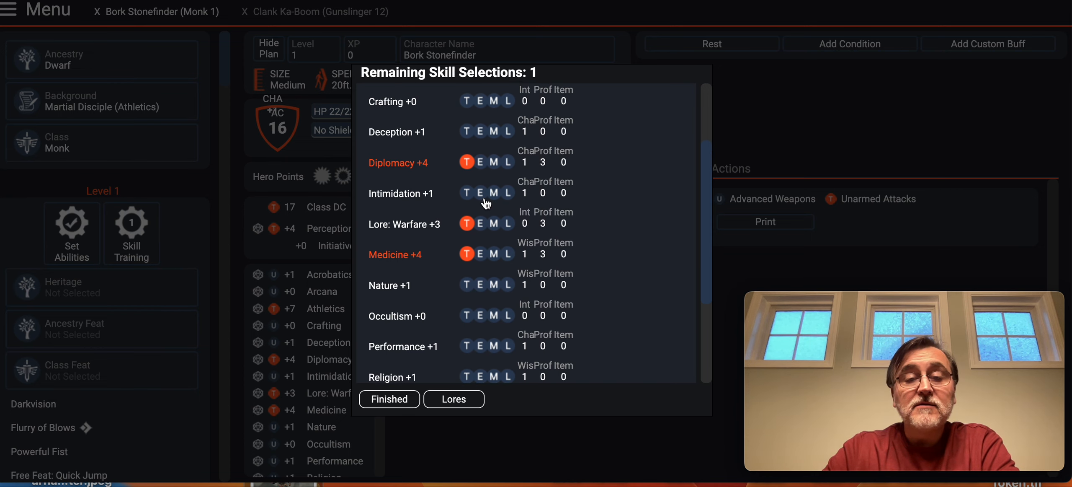
click(466, 193)
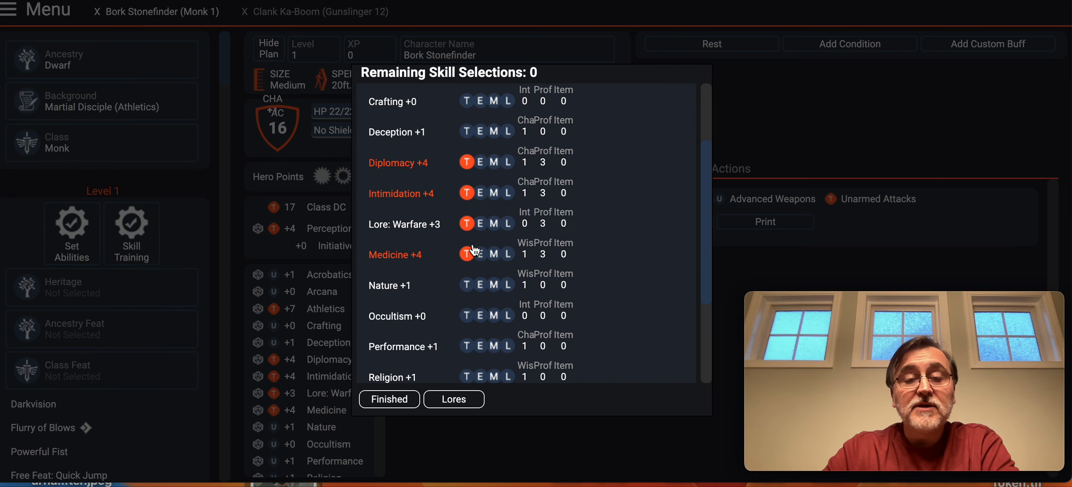
click(392, 403)
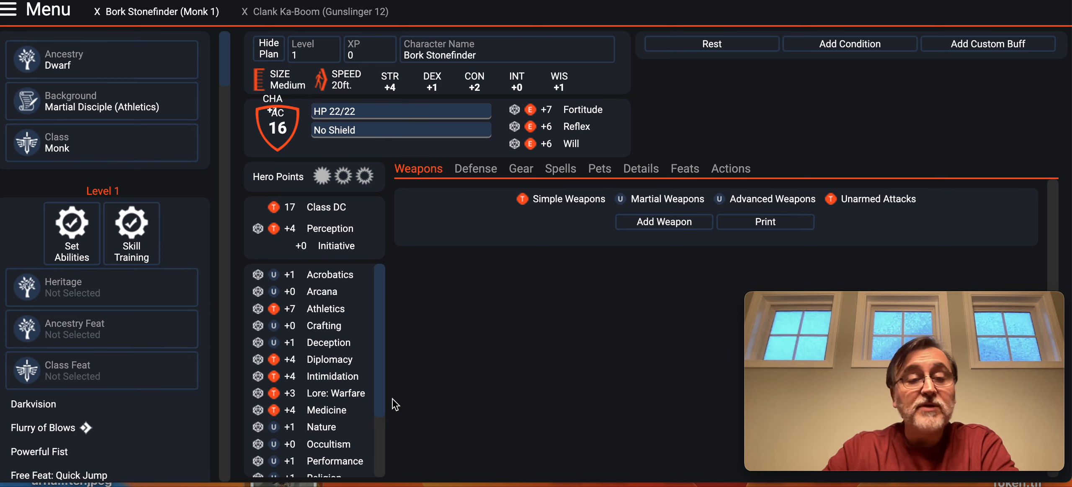
Read the Strong-Blooded Dwarf and Rock Dwarf heritages, and set the character's heritage to Rock Dwarf
click(106, 295)
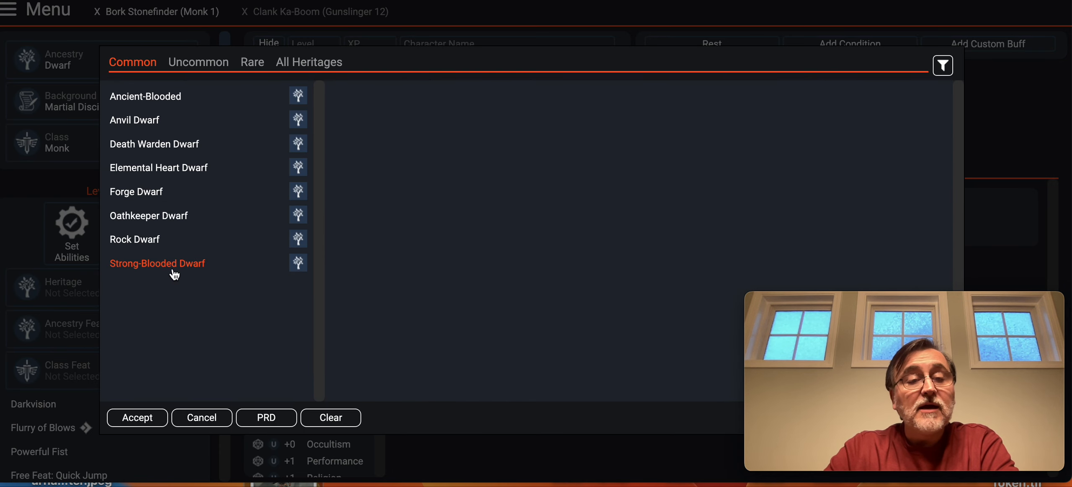
click(147, 264)
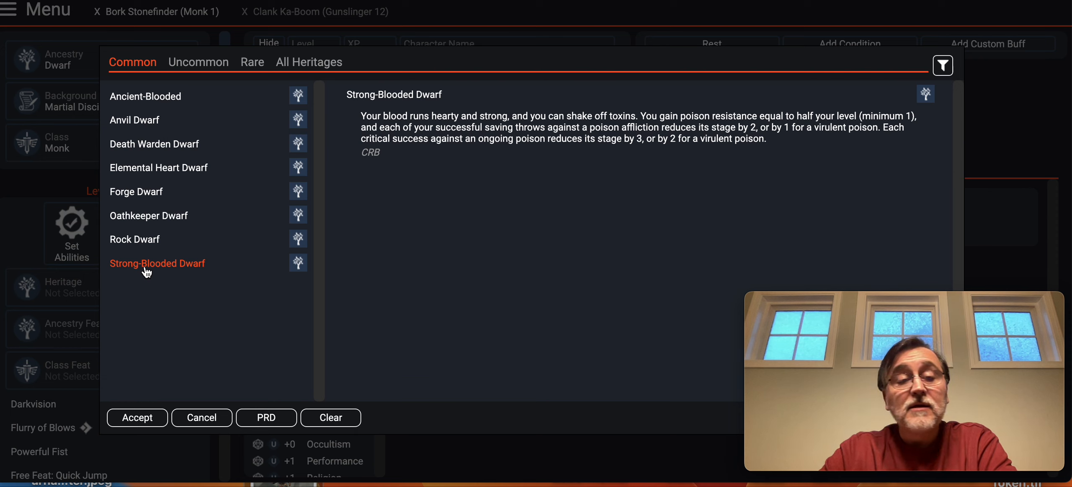
click(147, 239)
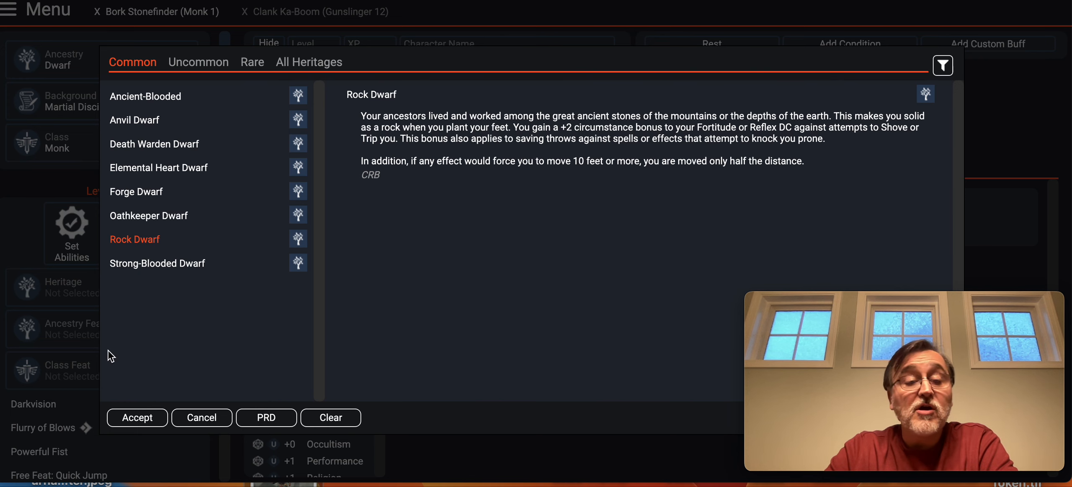
click(137, 418)
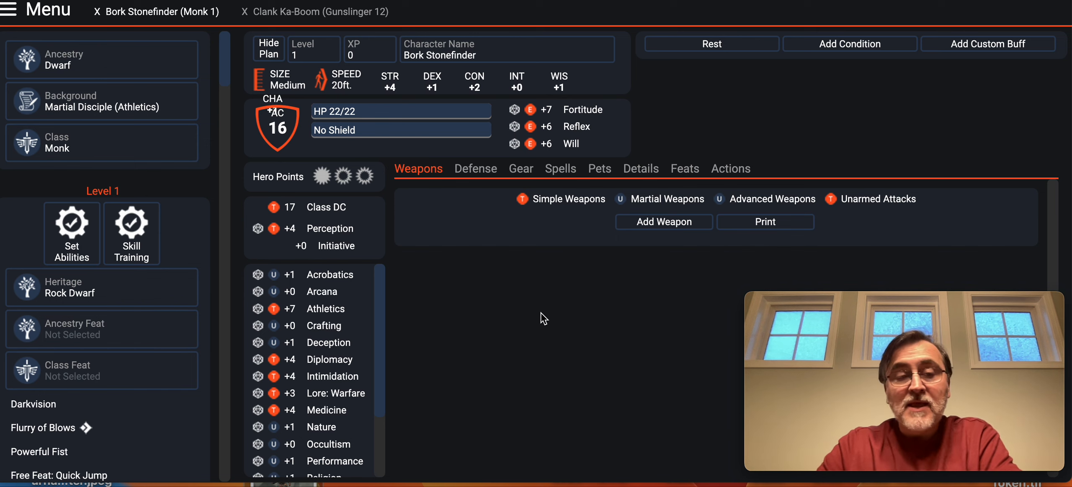
Compare the level 1 ancestry feats Vengeful Hatred, Surface Culture and Rock Runner, and take Rock Runner as the ancestry feat
click(155, 335)
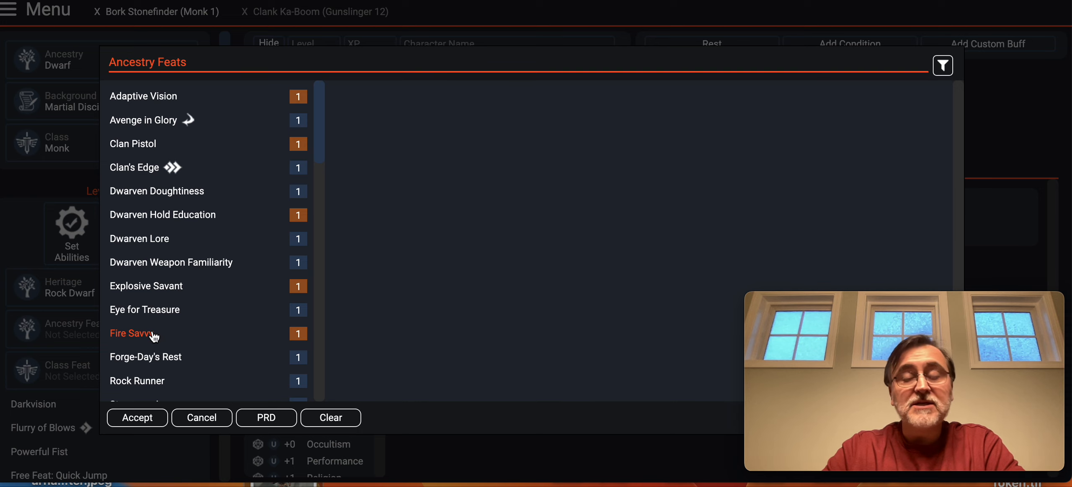
scroll(247, 233, down, 3)
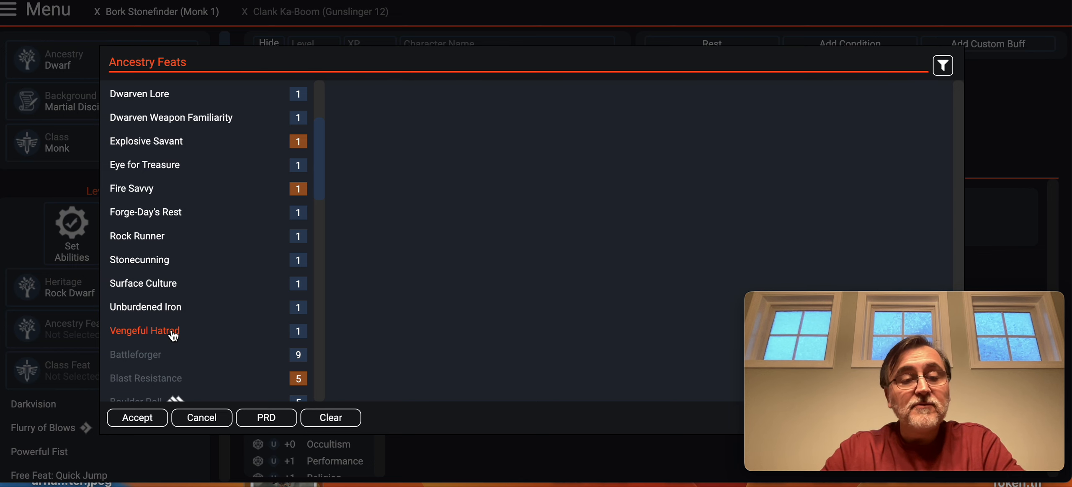
click(172, 334)
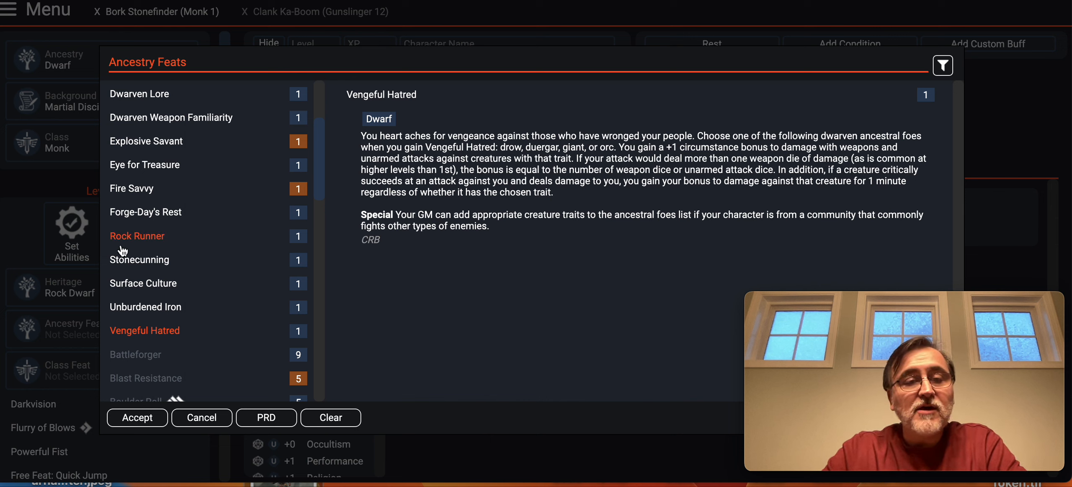
click(162, 290)
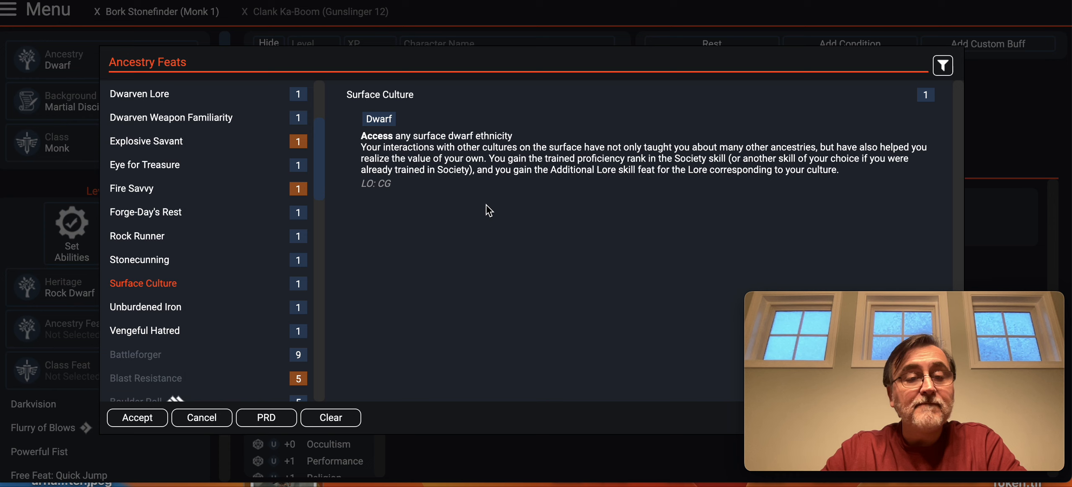
click(136, 247)
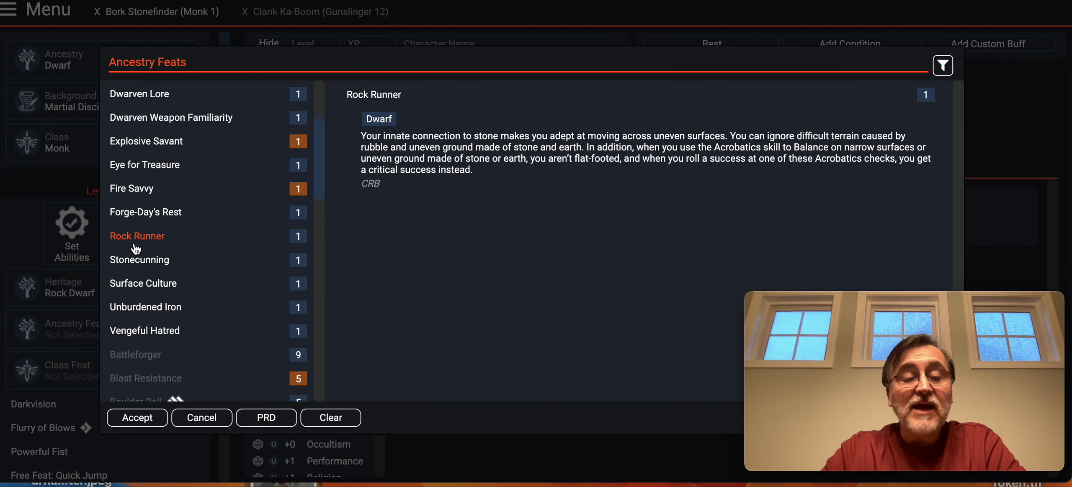
click(146, 415)
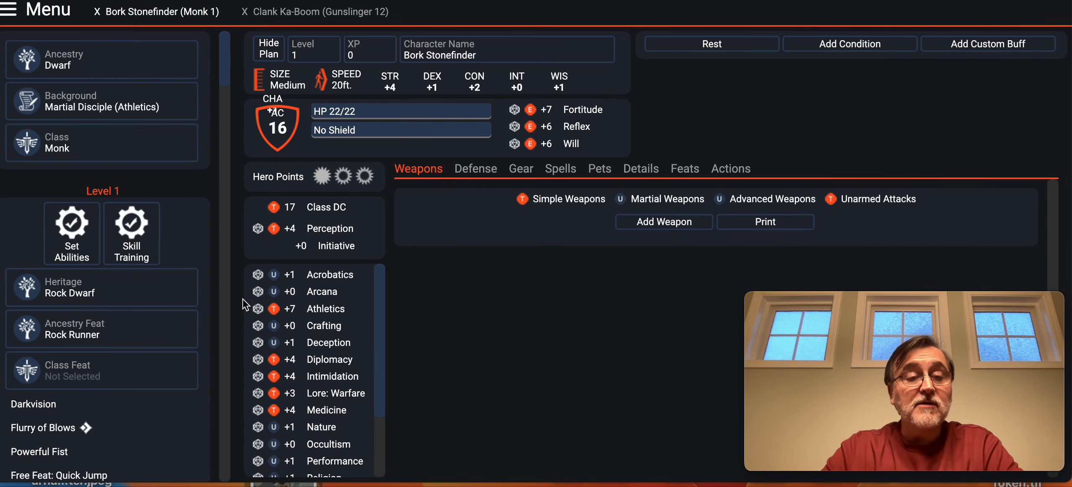
Compare the Tiger, Wolf, Dragon, Gorilla and Mountain Stance class feats, and choose Gorilla Stance as the level 1 class feat
click(136, 368)
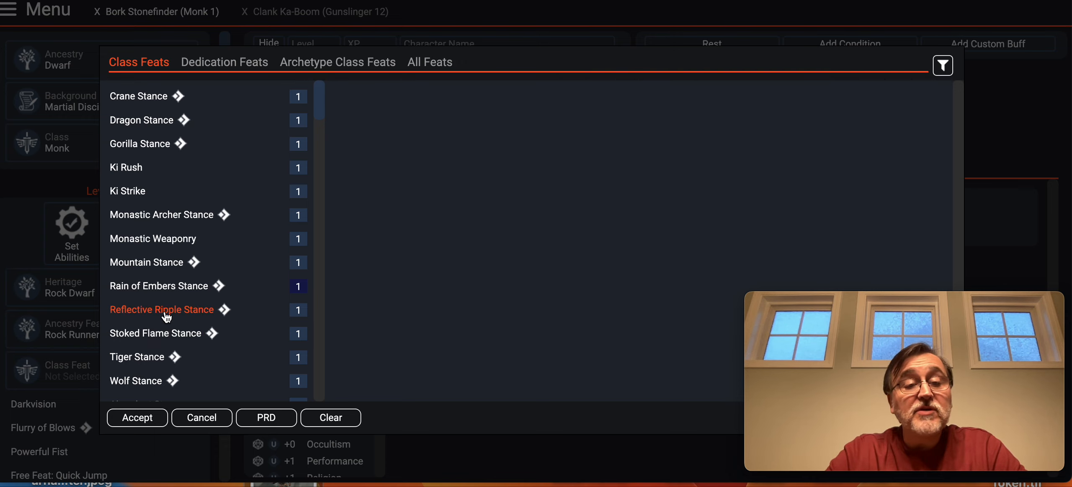
click(156, 365)
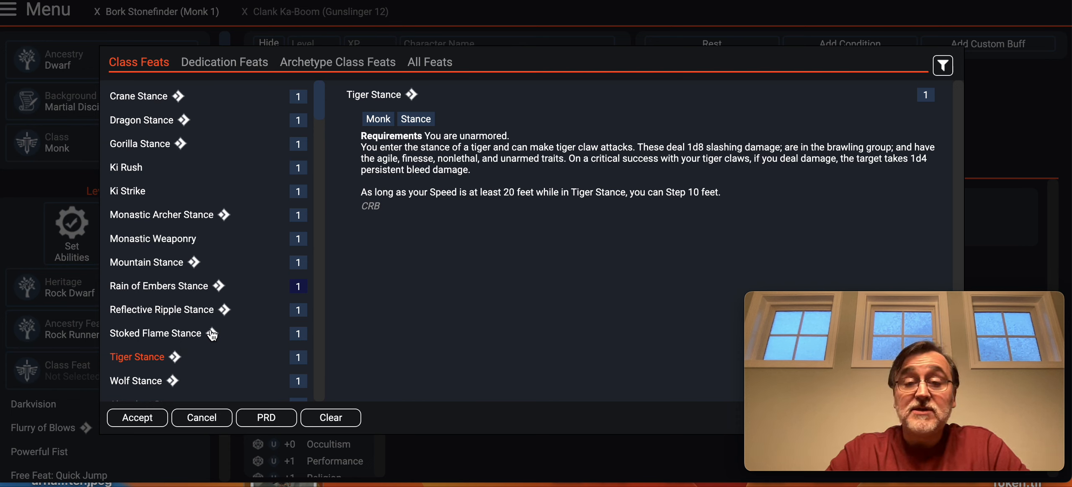
click(146, 382)
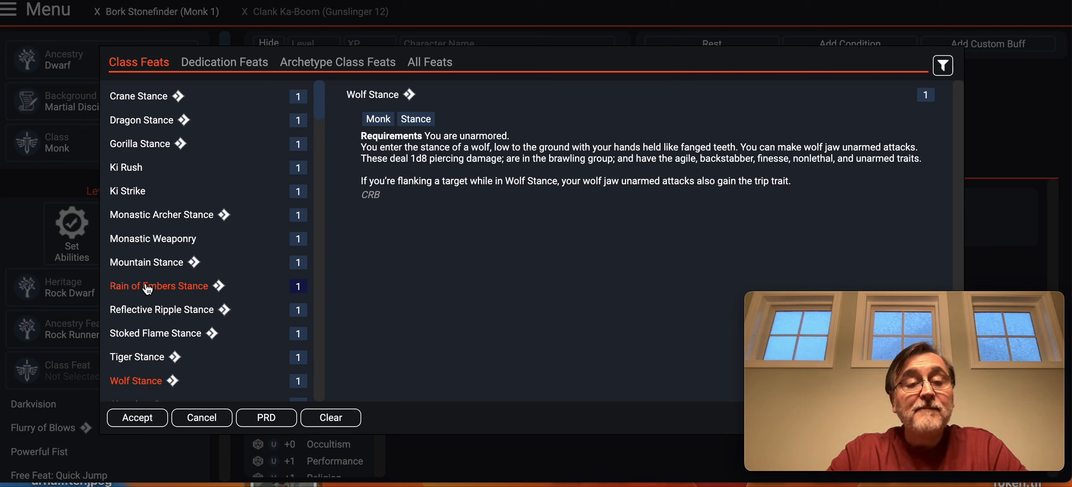
click(162, 123)
click(154, 146)
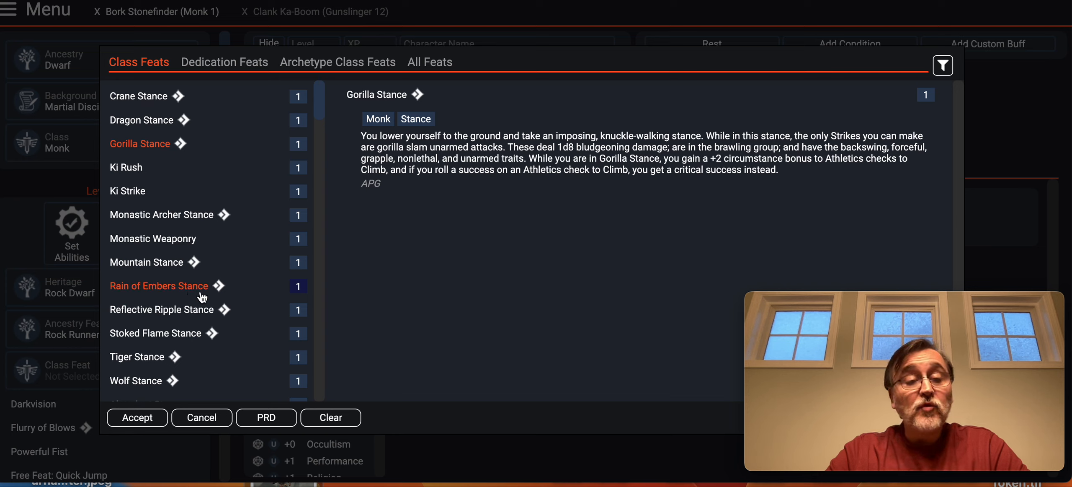
click(169, 263)
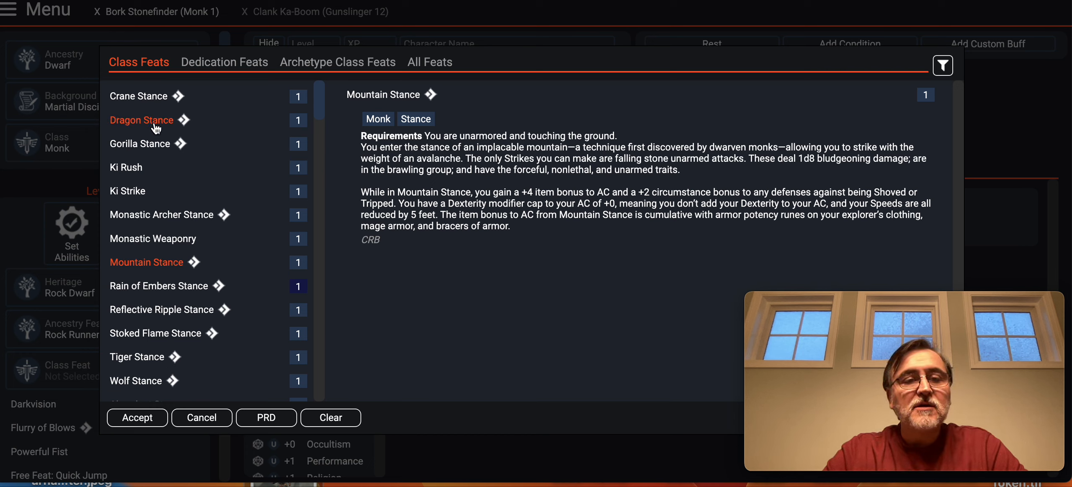
click(150, 143)
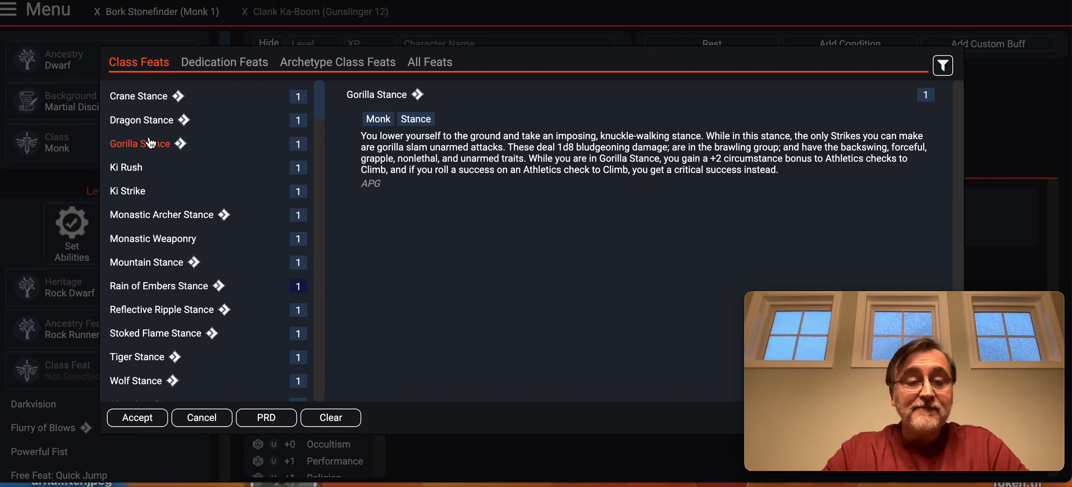
click(137, 418)
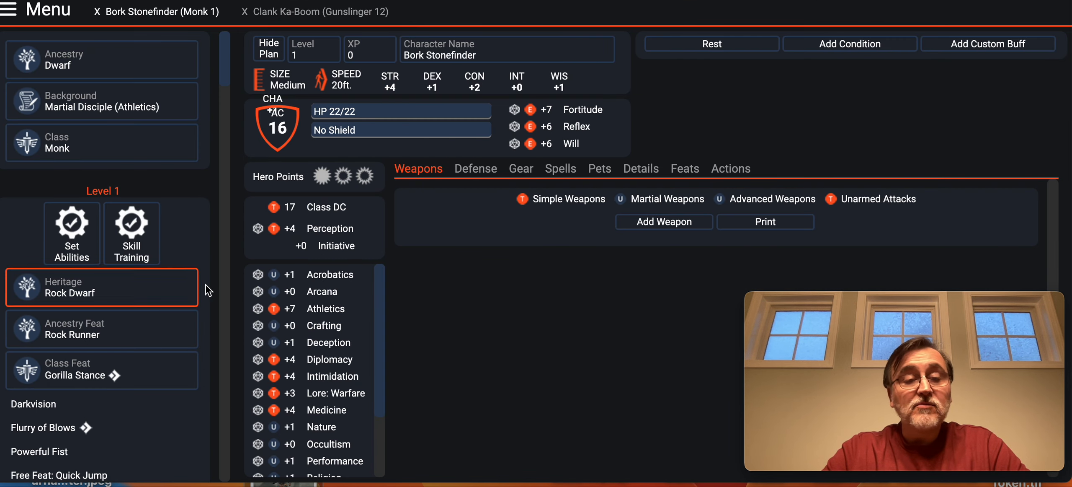
Review the character's feats and specials, reading the full description of Flurry of Blows and collapsing it again
scroll(181, 311, down, 3)
scroll(181, 310, up, 3)
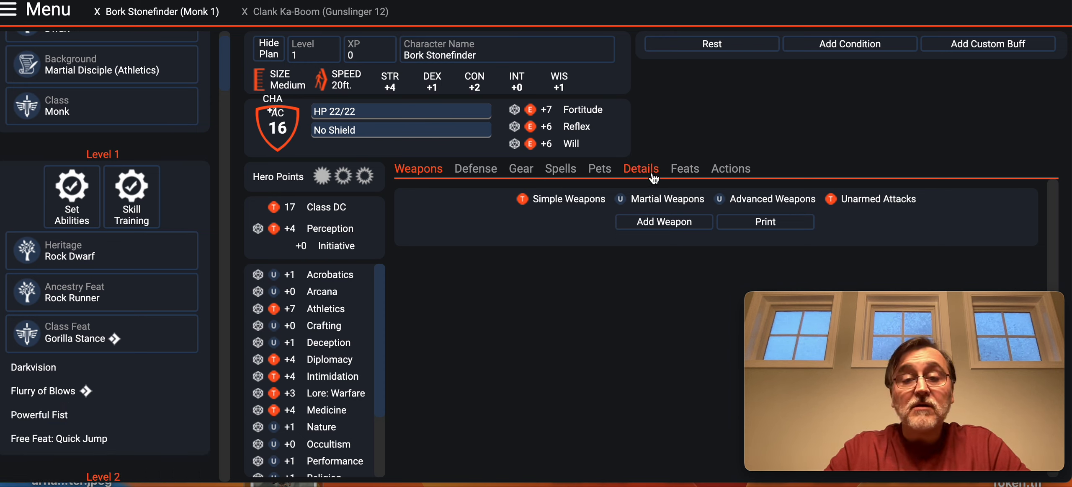
click(685, 169)
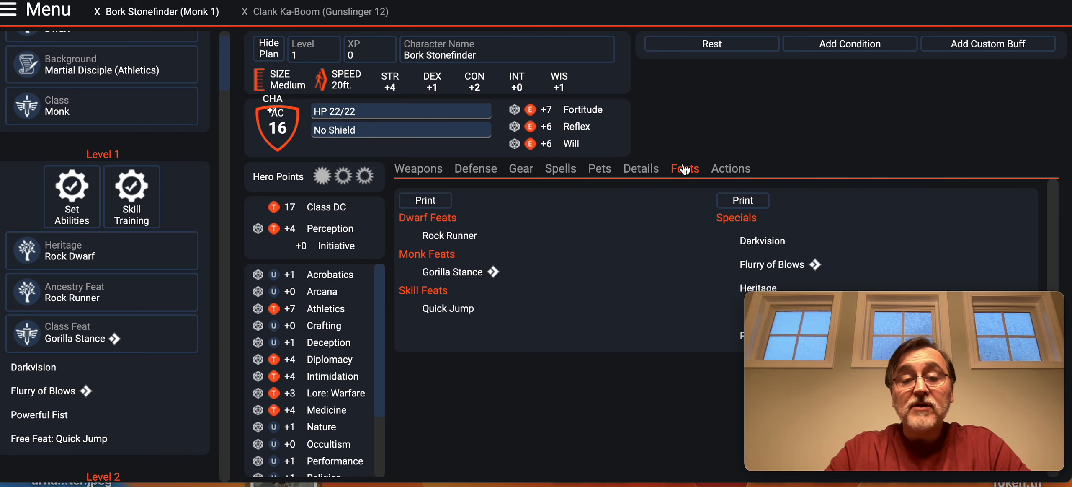
click(794, 268)
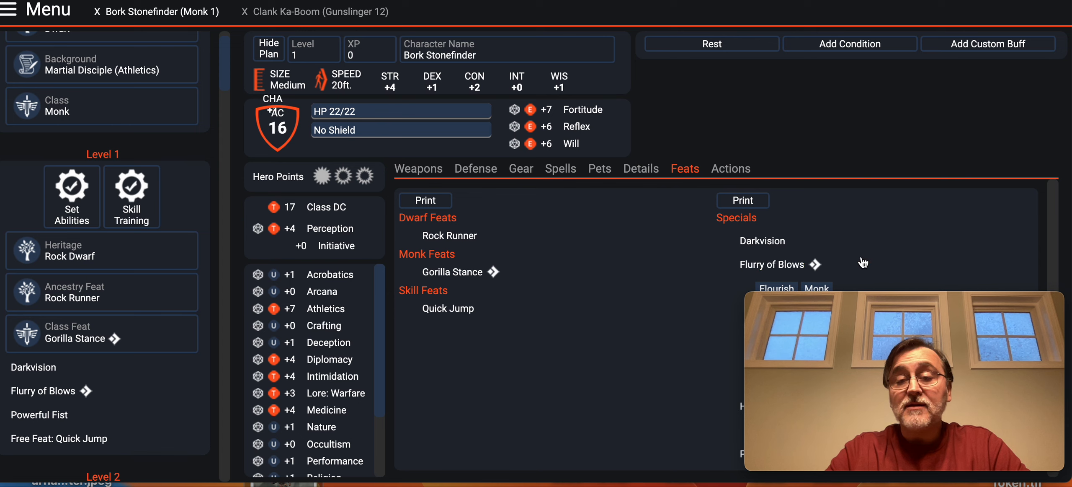
drag(854, 301, 515, 303)
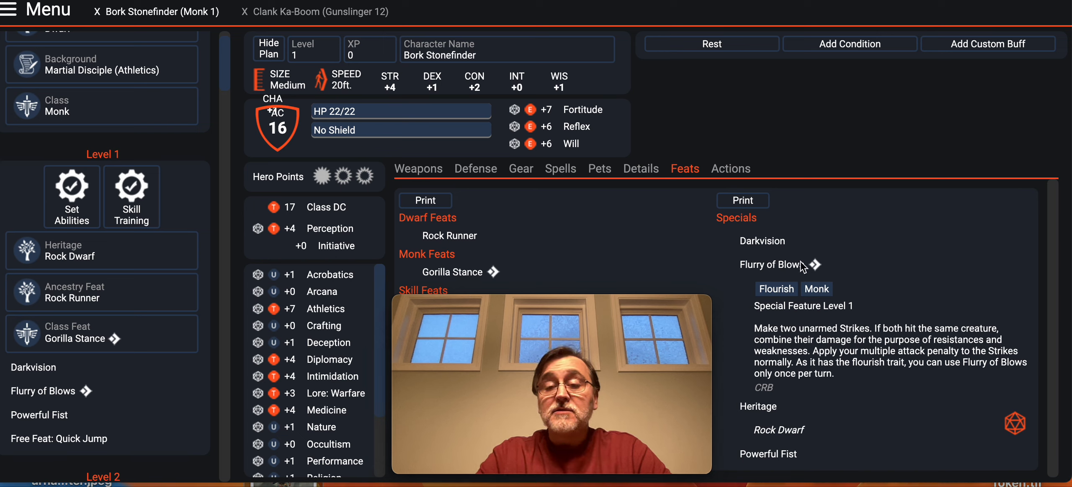
click(788, 264)
drag(685, 304, 1023, 302)
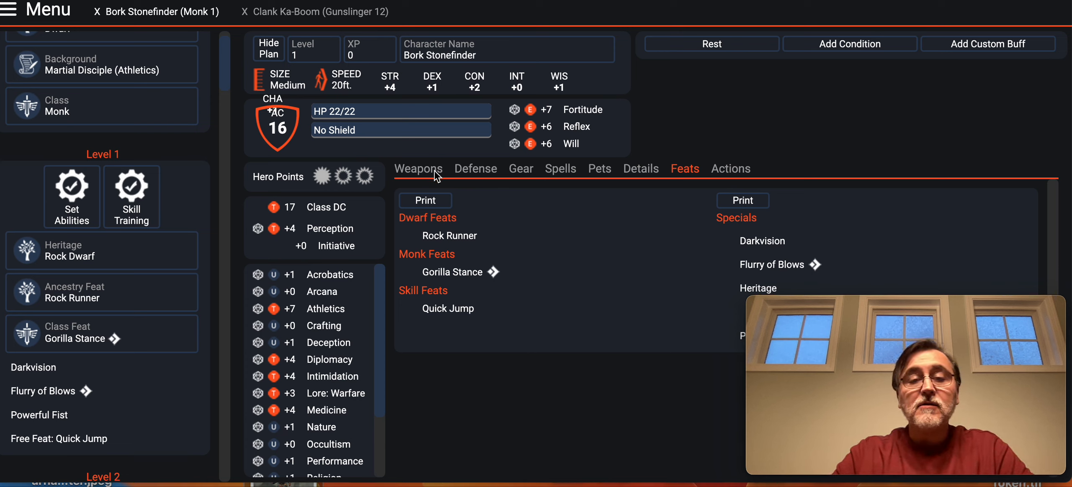
Find the Fist (1d4 B) unarmed attack in the weapon catalogue and give it to the character without buying it
click(520, 171)
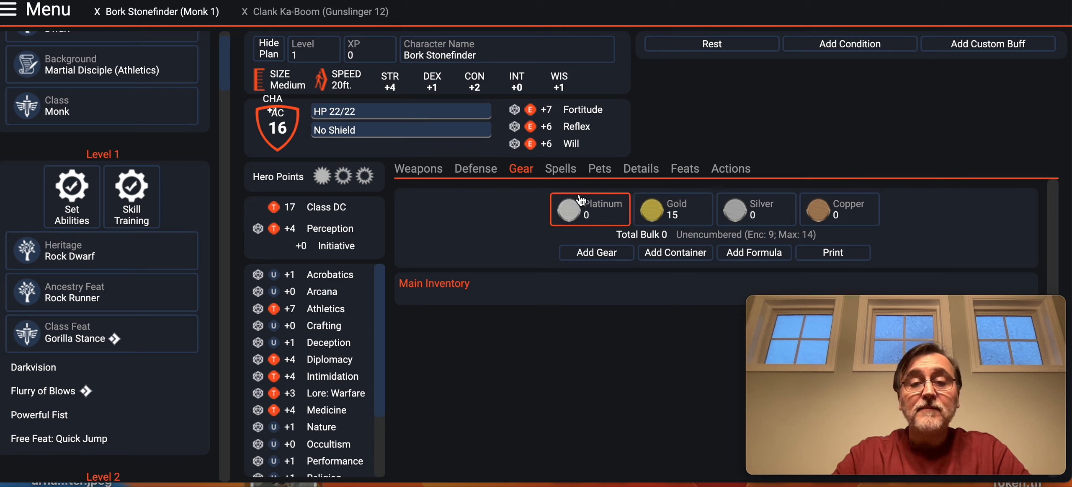
click(436, 175)
click(650, 231)
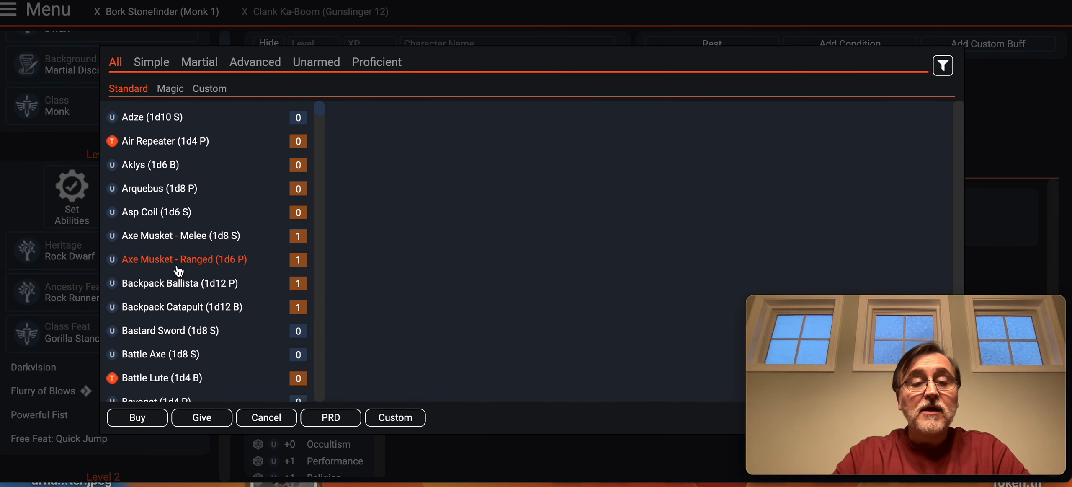
scroll(179, 270, down, 18)
scroll(179, 270, down, 18)
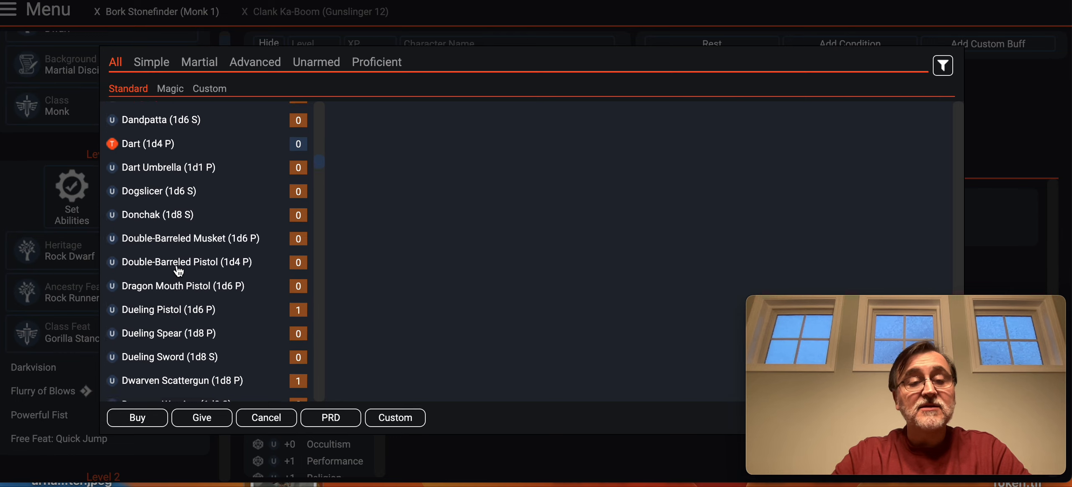
scroll(179, 271, down, 18)
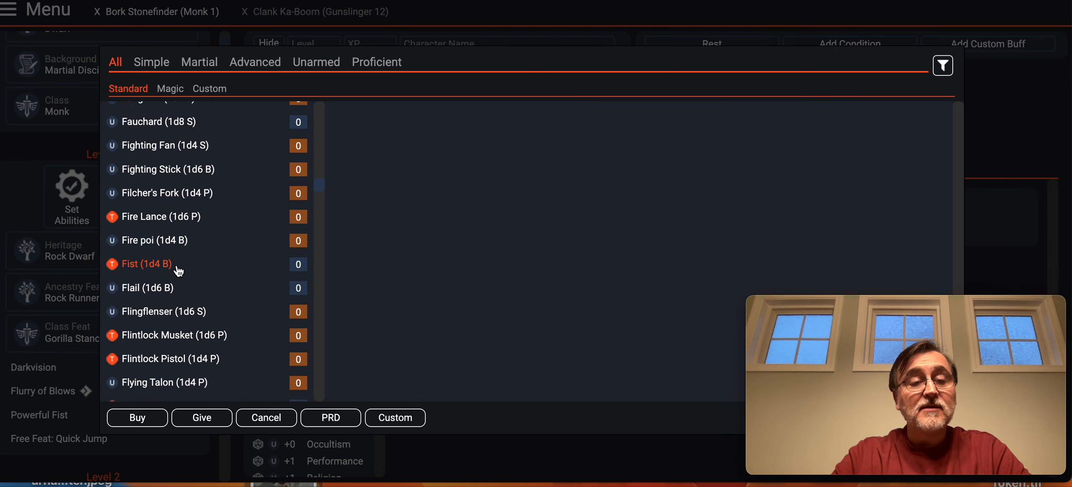
click(177, 270)
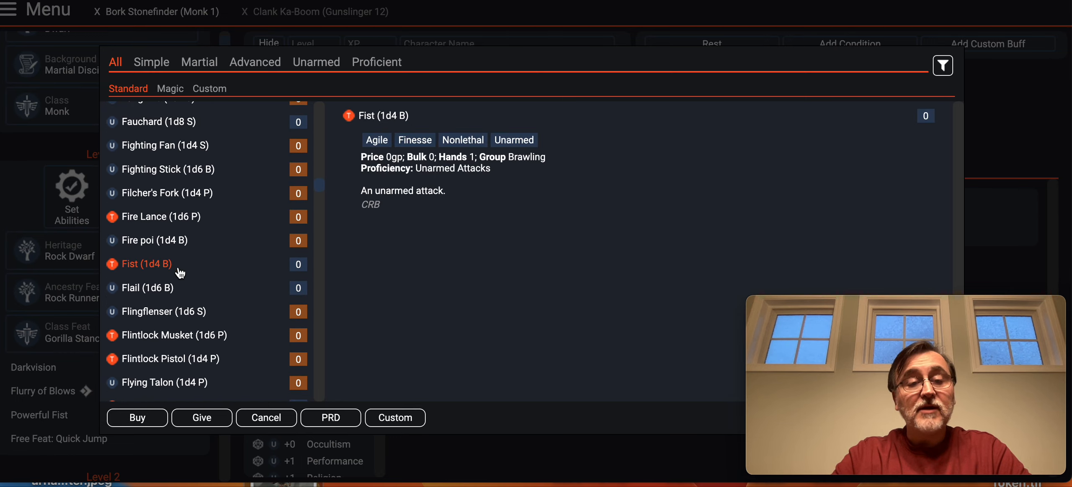
click(198, 419)
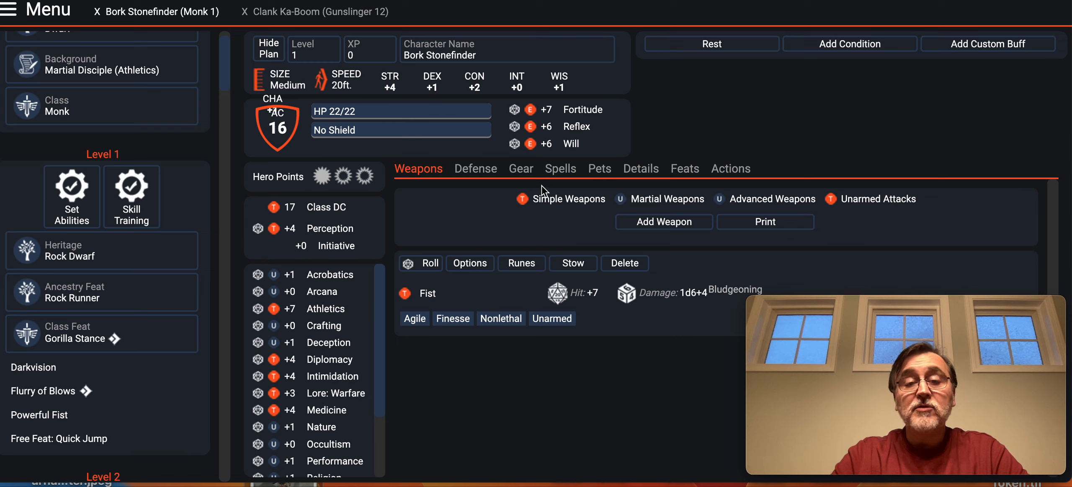
Buy the Monk kit from the adventuring gear for 5 gp, 3 sp and accept the purchase
click(522, 173)
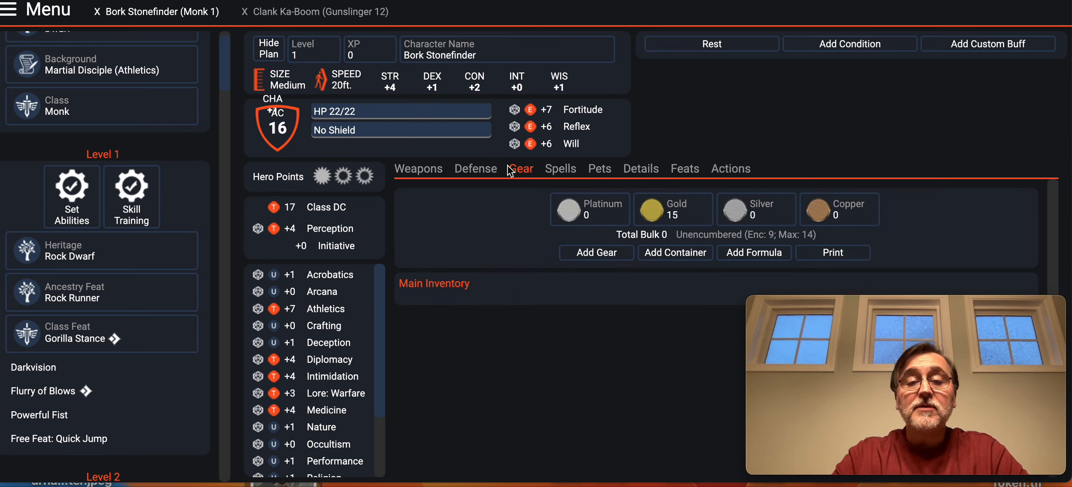
click(606, 262)
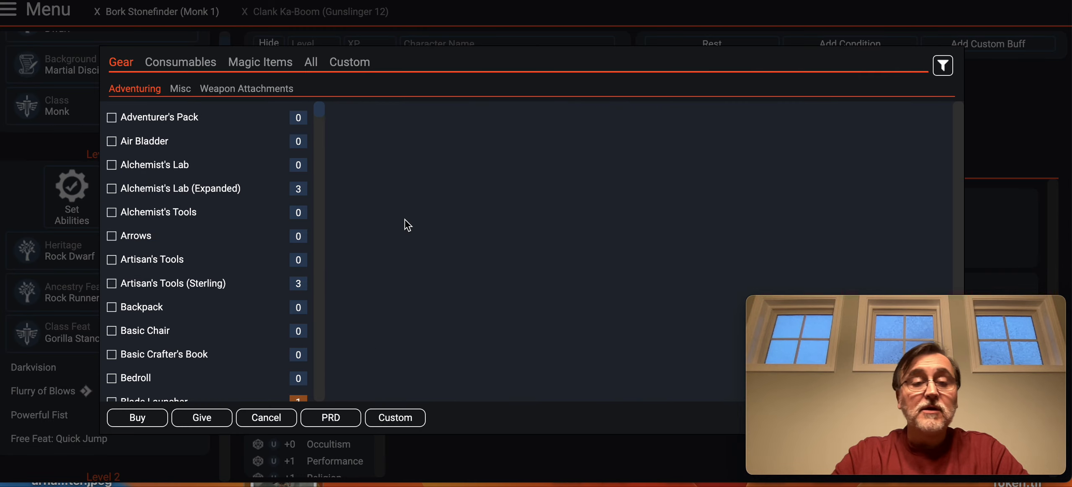
scroll(201, 212, down, 12)
scroll(187, 213, down, 10)
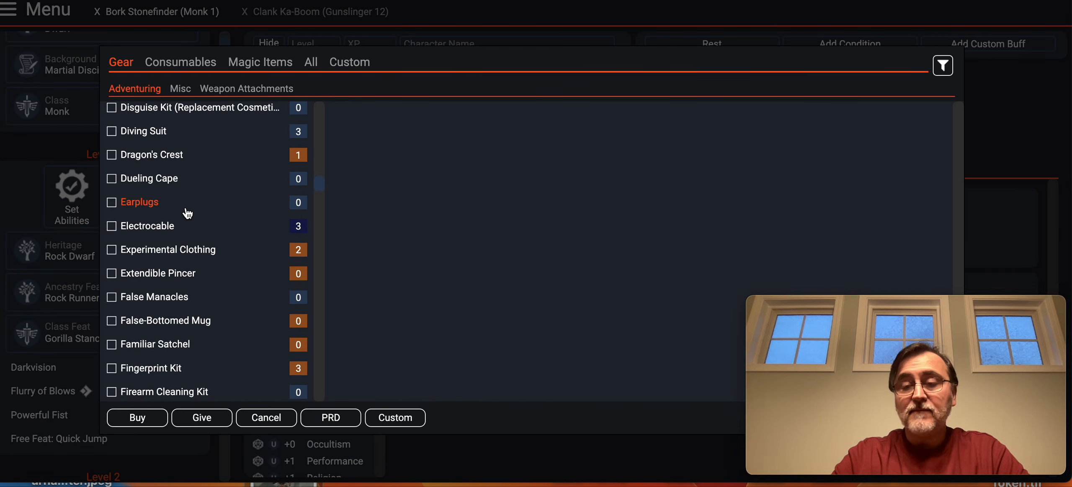
scroll(187, 213, down, 10)
scroll(188, 213, down, 10)
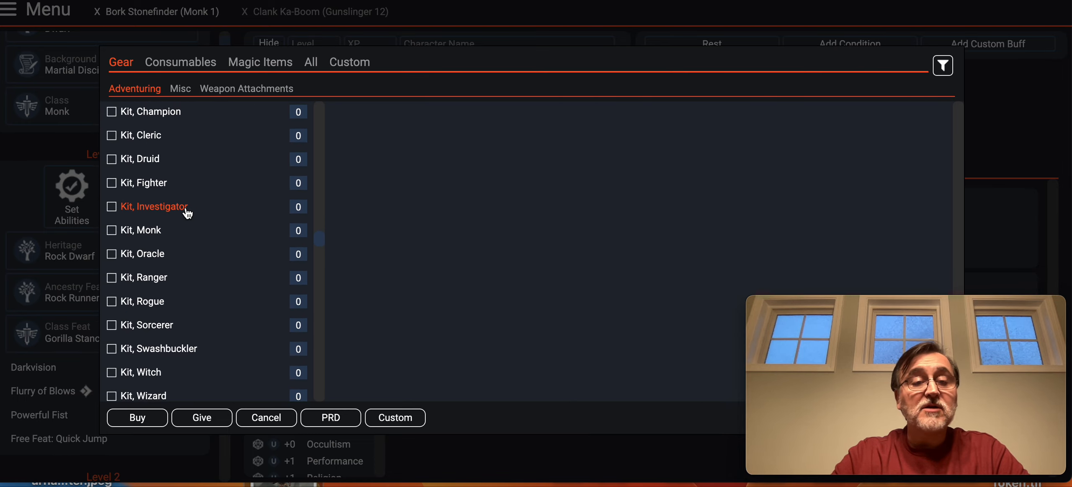
click(112, 230)
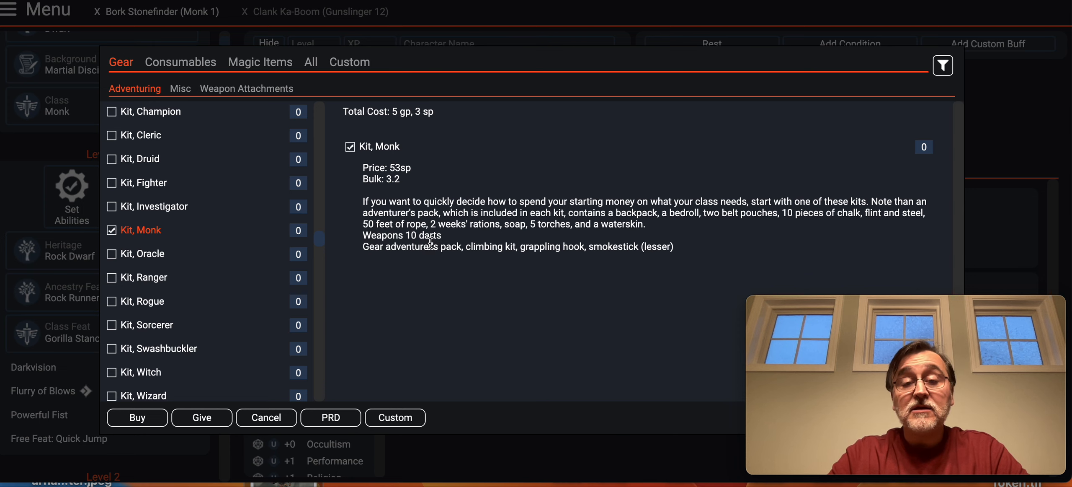
click(160, 424)
click(447, 280)
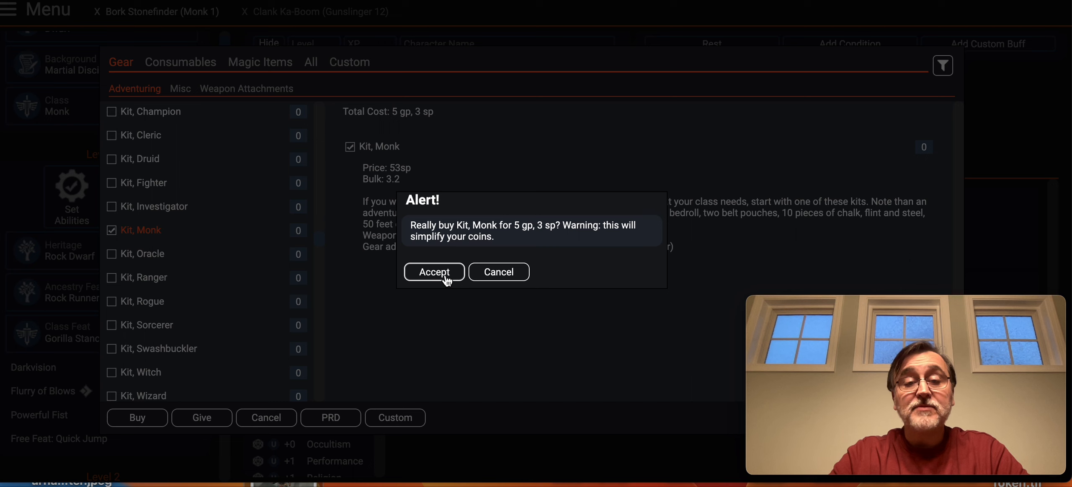
click(447, 278)
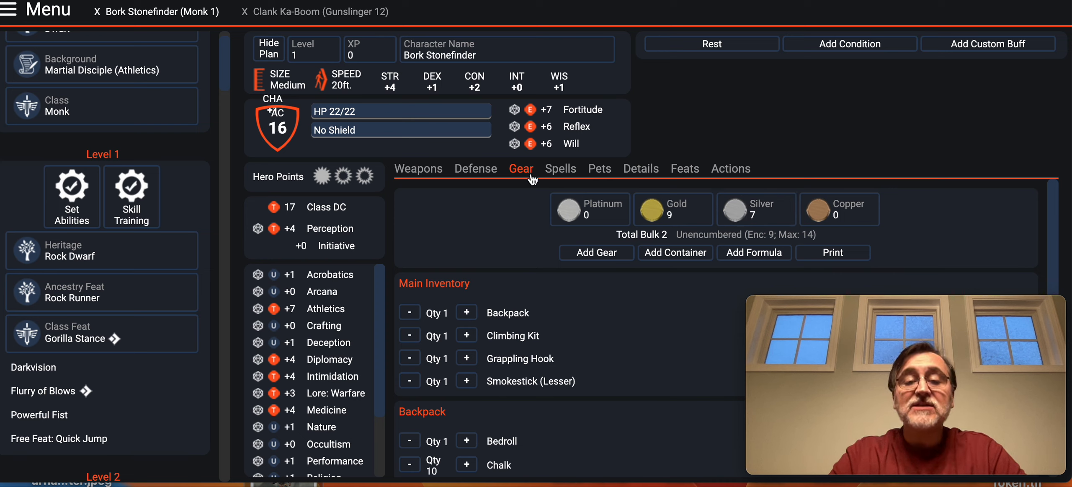
Buy Clothing (Explorer's) from the adventuring gear for 1 sp and accept the purchase
click(613, 254)
scroll(204, 248, down, 10)
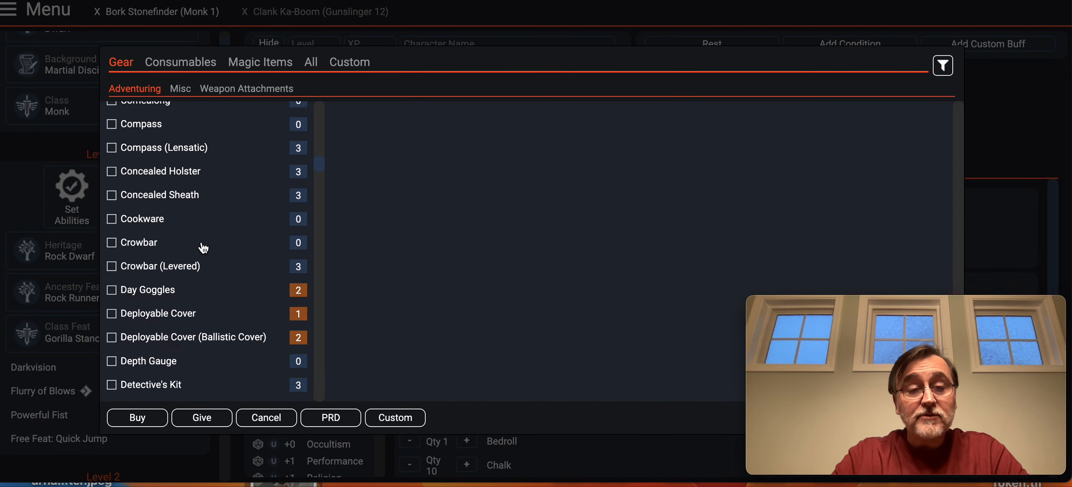
scroll(203, 248, up, 5)
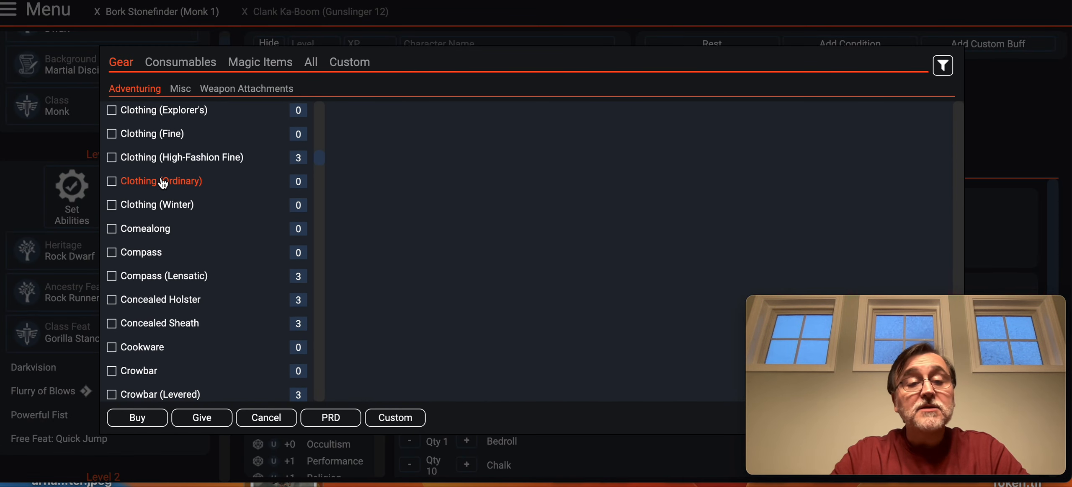
click(111, 111)
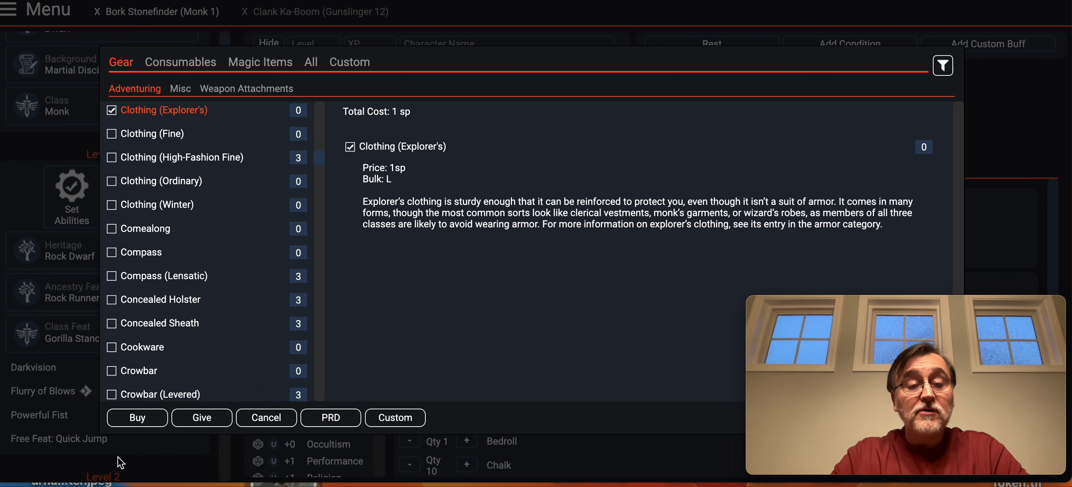
click(152, 419)
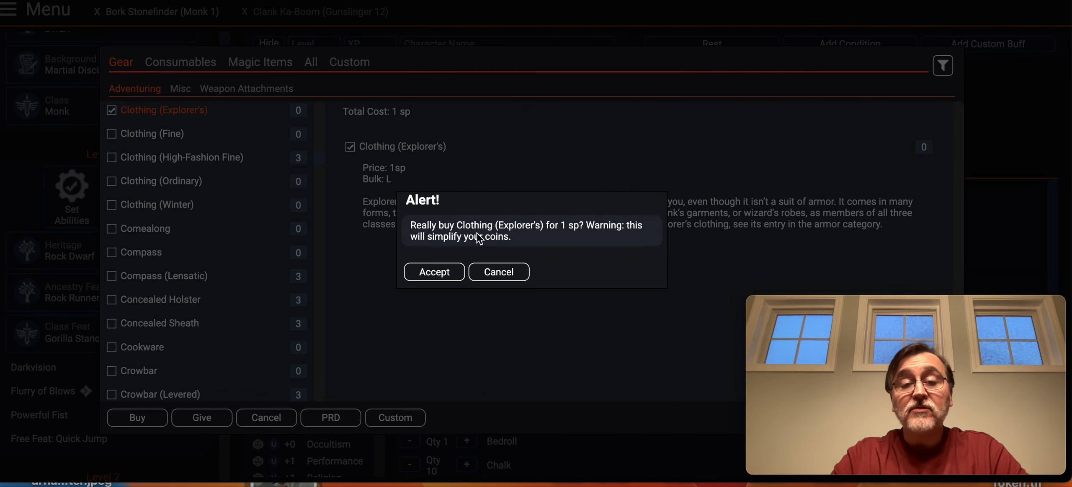
click(445, 270)
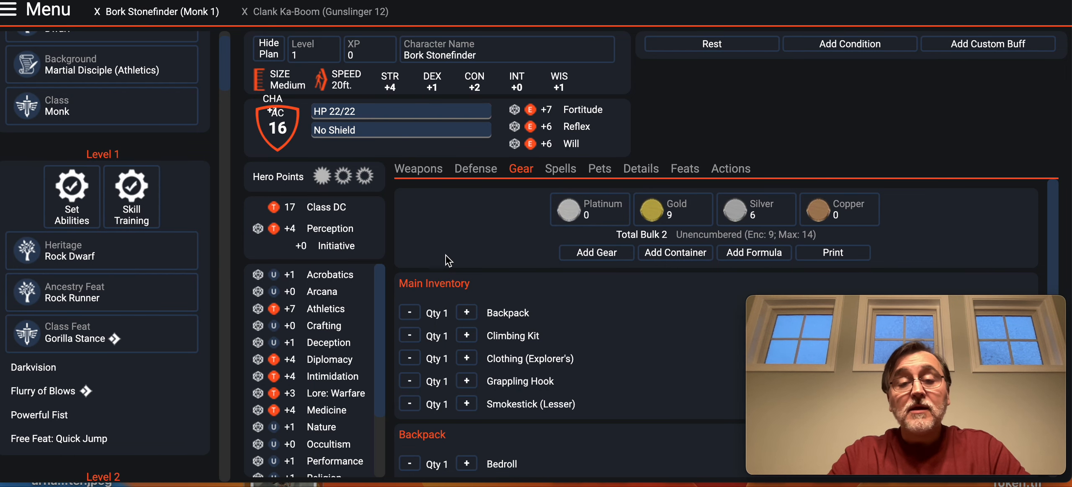
Check the character's defense details and the available armor, and leave the armor choice at Unarmored
click(477, 169)
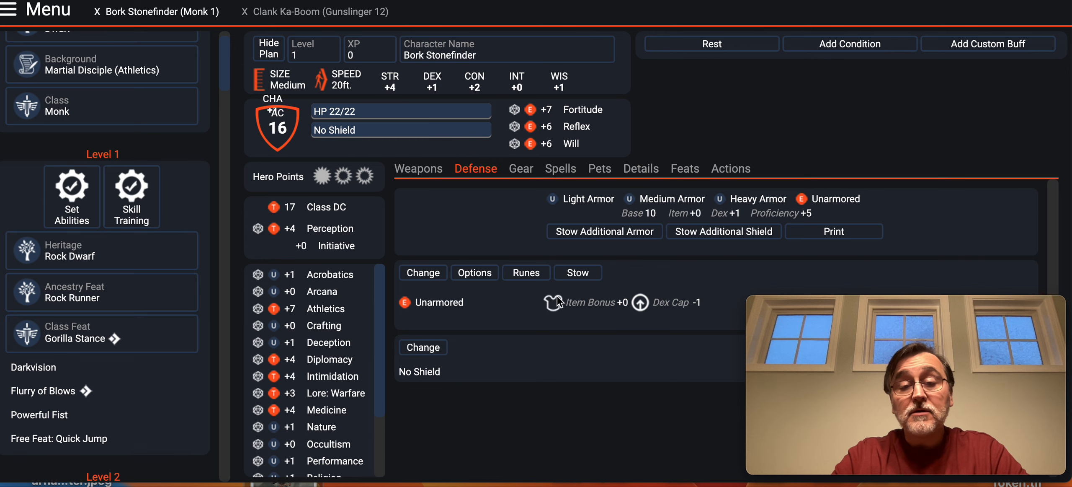
click(442, 279)
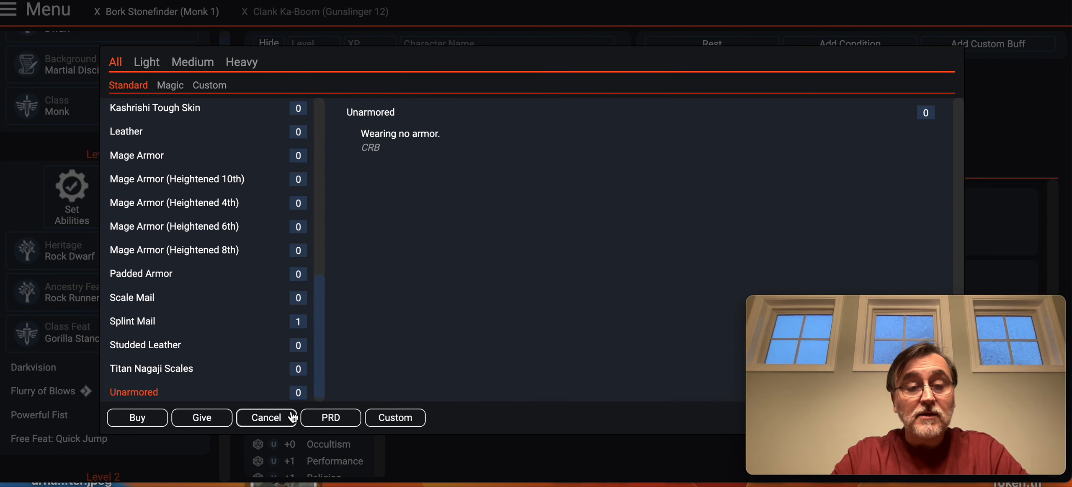
click(276, 418)
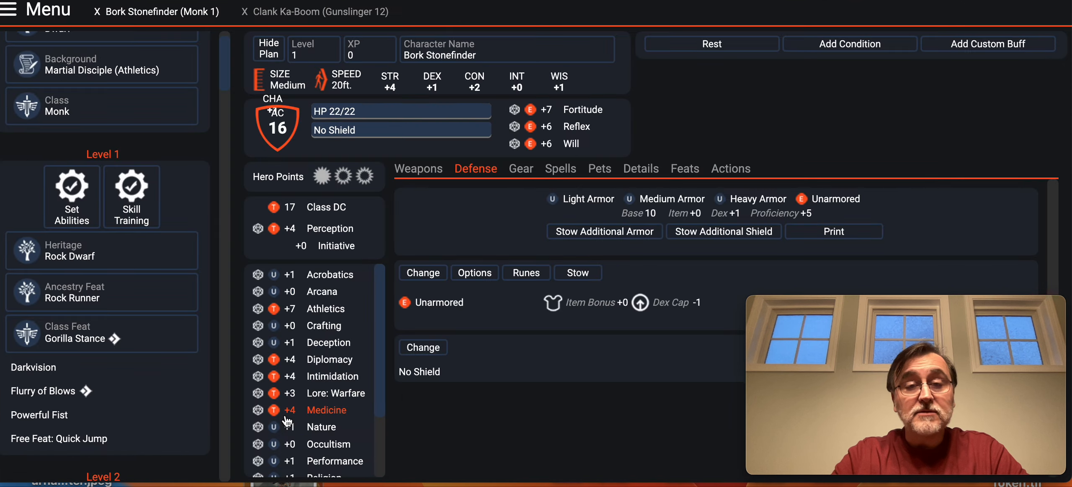
Inspect the explorer's clothing in the inventory, including its storage location and bulk override choices, and close it without changes
click(522, 169)
click(514, 360)
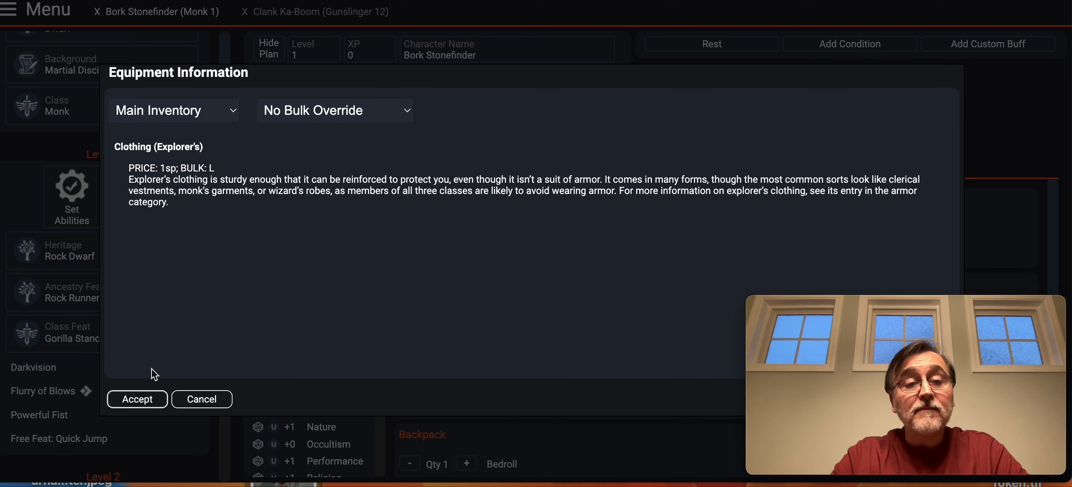
click(193, 117)
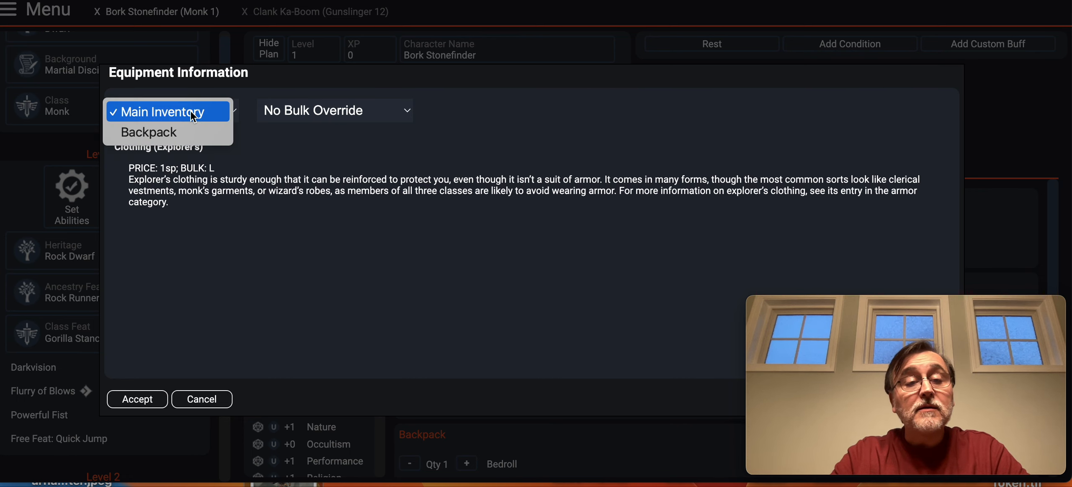
click(190, 113)
click(305, 113)
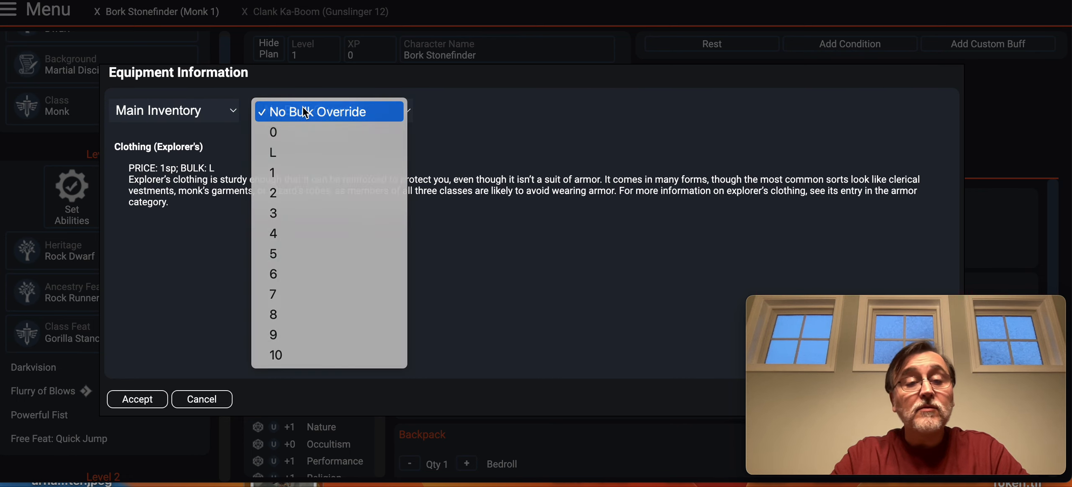
click(305, 112)
click(201, 398)
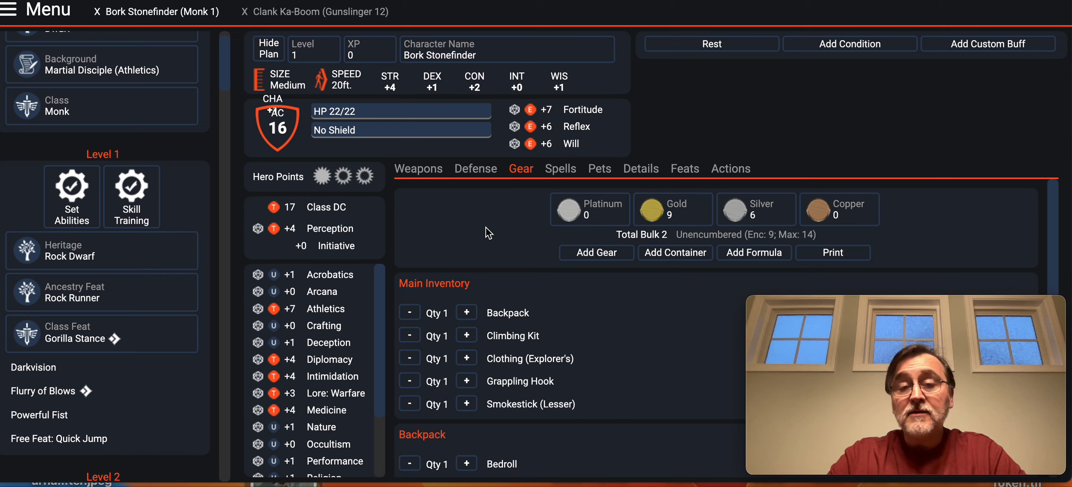
Review the character's weapons and the gear inventory, and return to the weapons
click(418, 173)
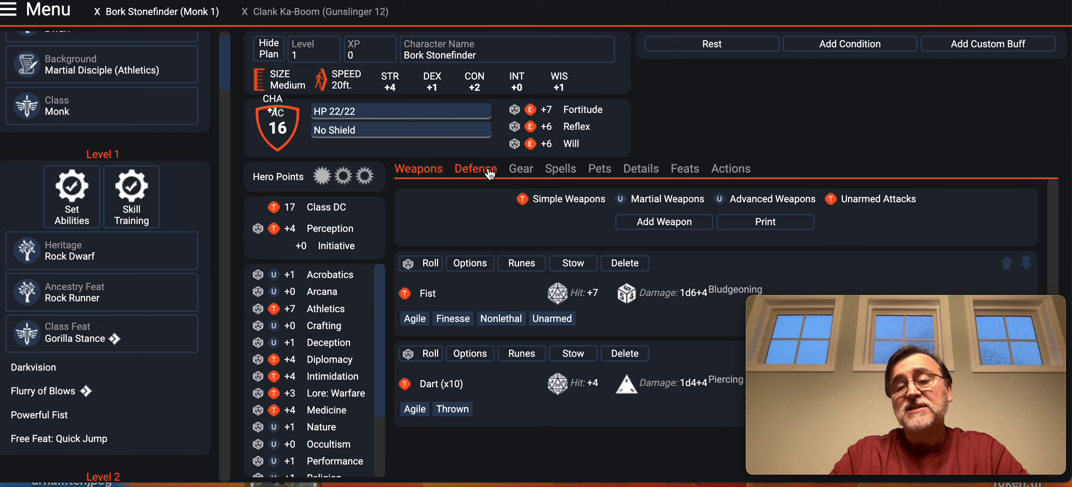
click(529, 173)
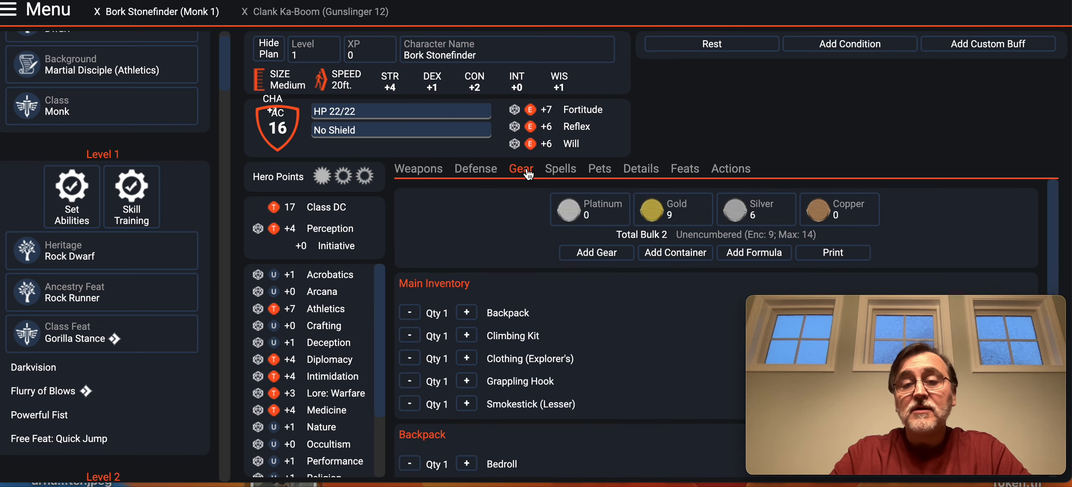
click(425, 176)
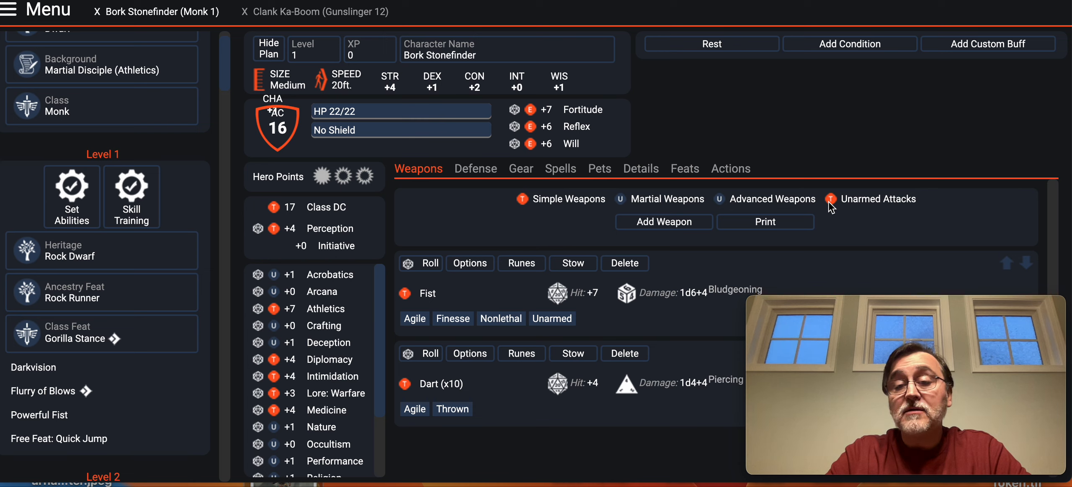
Browse the standard simple weapons available to add, and read the details of the Staff and the Spear
click(668, 226)
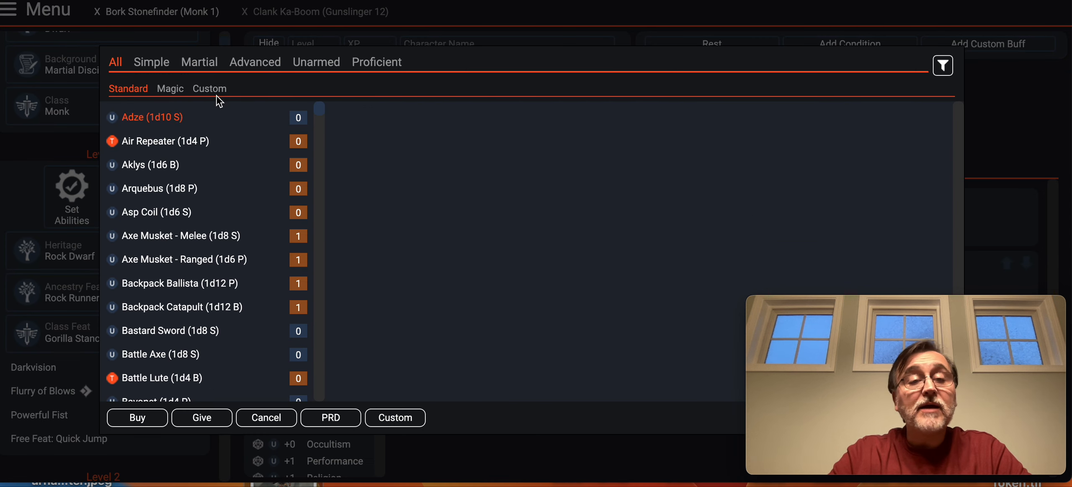
click(160, 68)
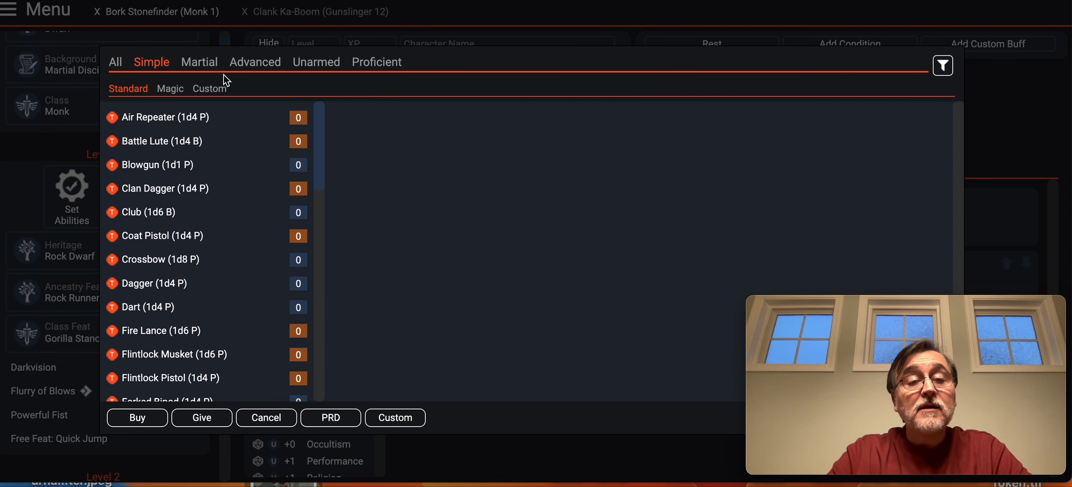
click(198, 241)
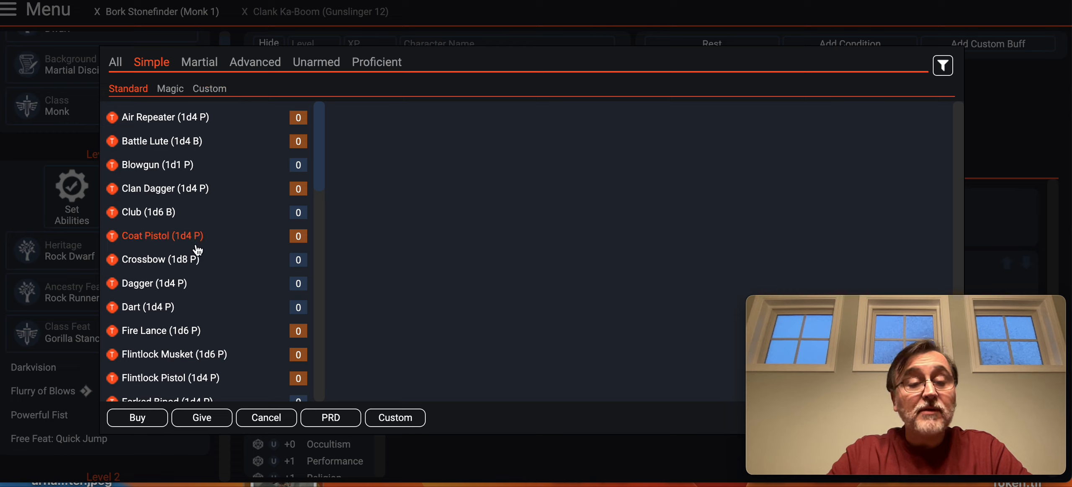
scroll(198, 248, down, 2)
scroll(198, 250, down, 4)
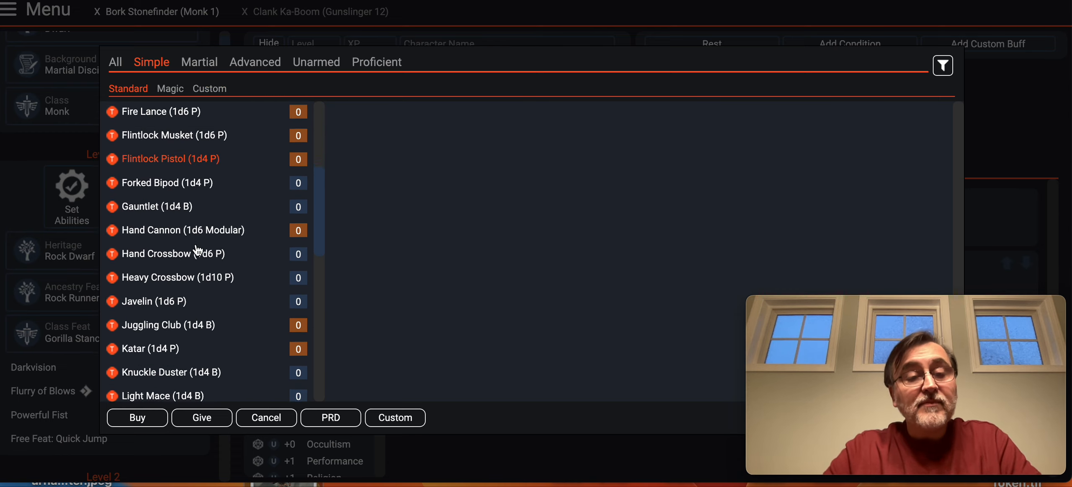
scroll(197, 250, down, 3)
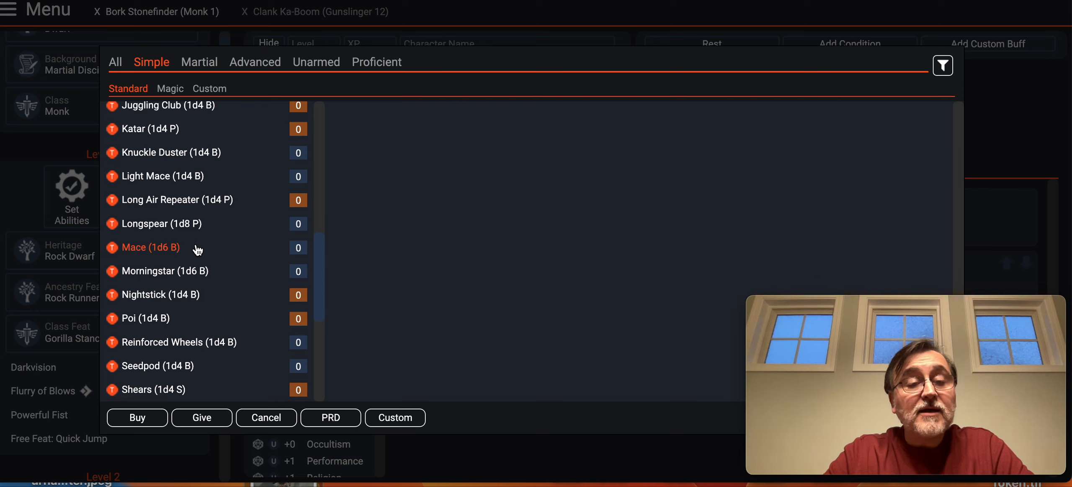
scroll(197, 250, down, 3)
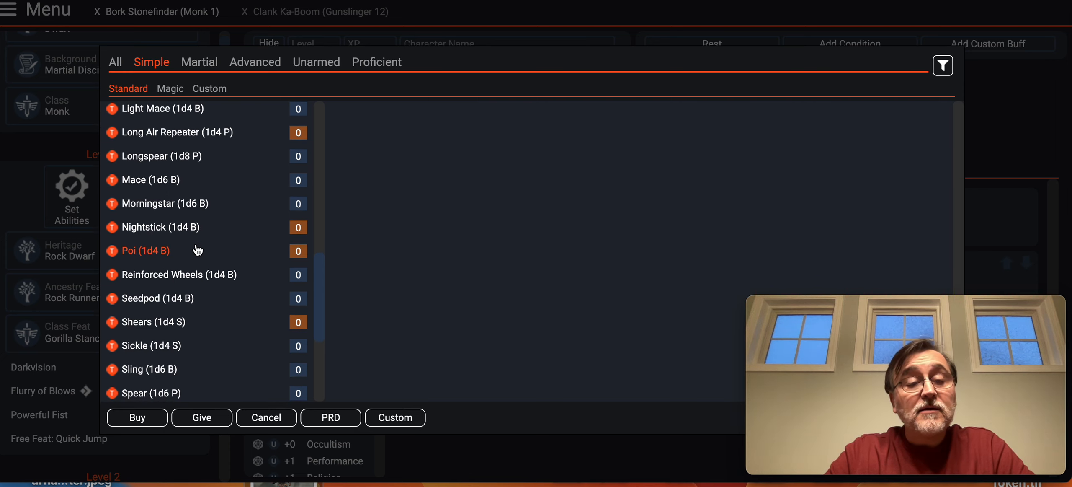
scroll(197, 250, down, 3)
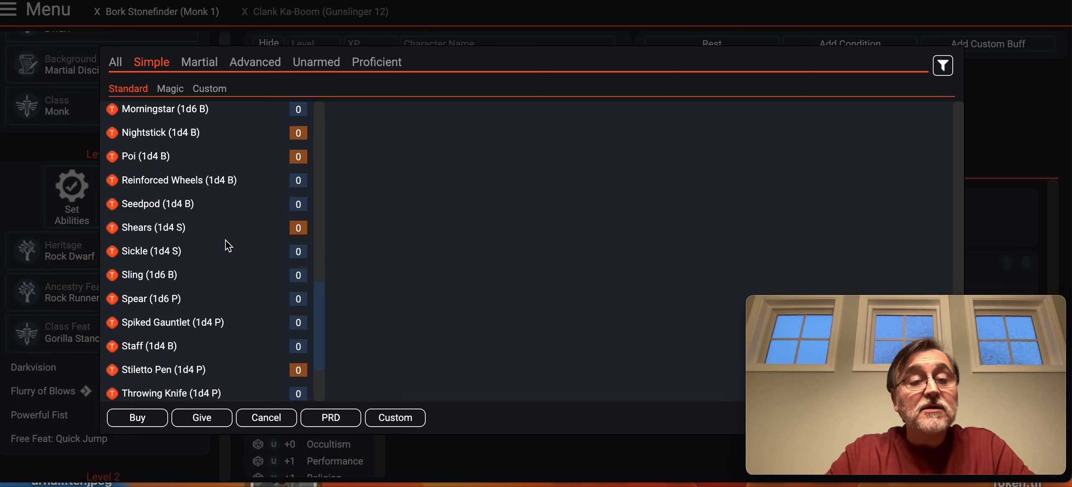
scroll(227, 245, down, 1)
scroll(227, 245, down, 2)
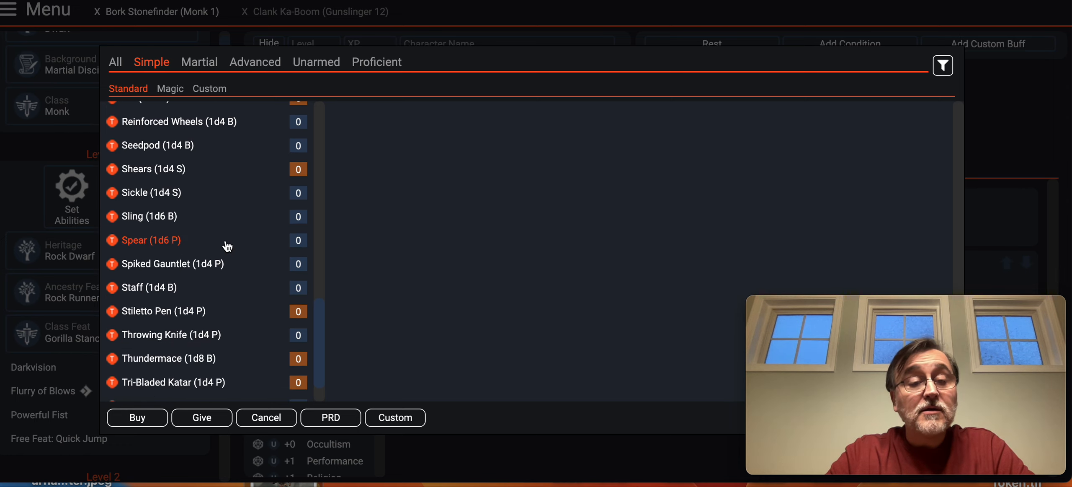
scroll(227, 246, down, 2)
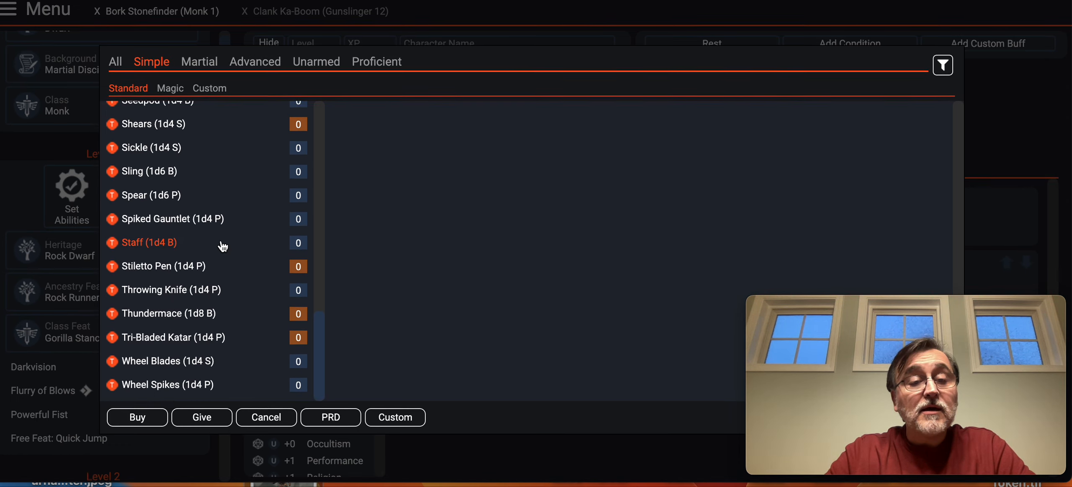
click(155, 244)
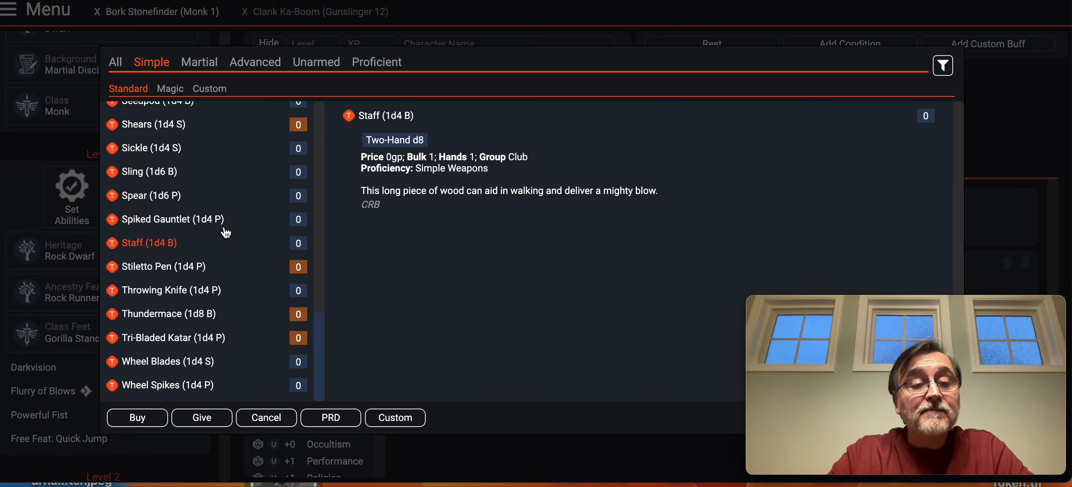
click(138, 206)
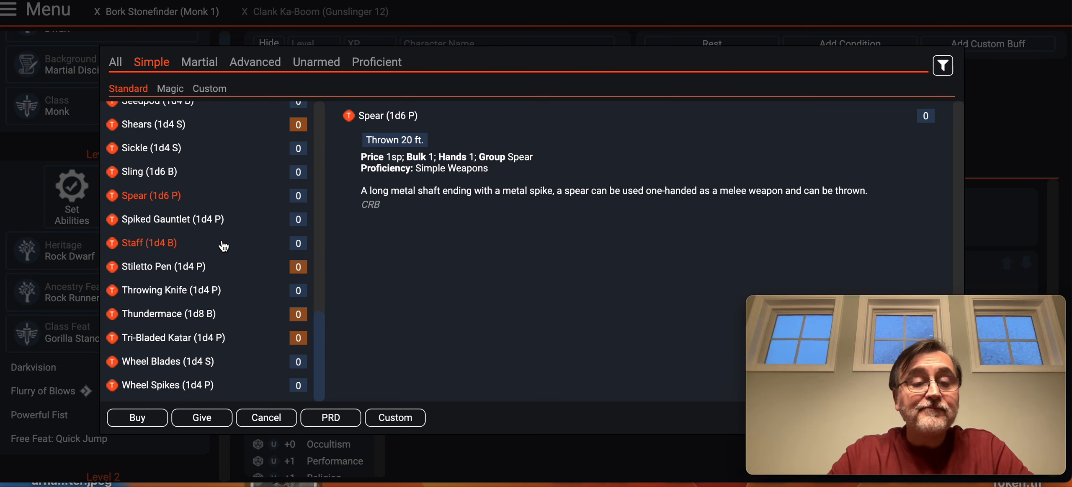
Look through the whole simple weapons list again to compare the remaining weapon options
scroll(222, 240, up, 3)
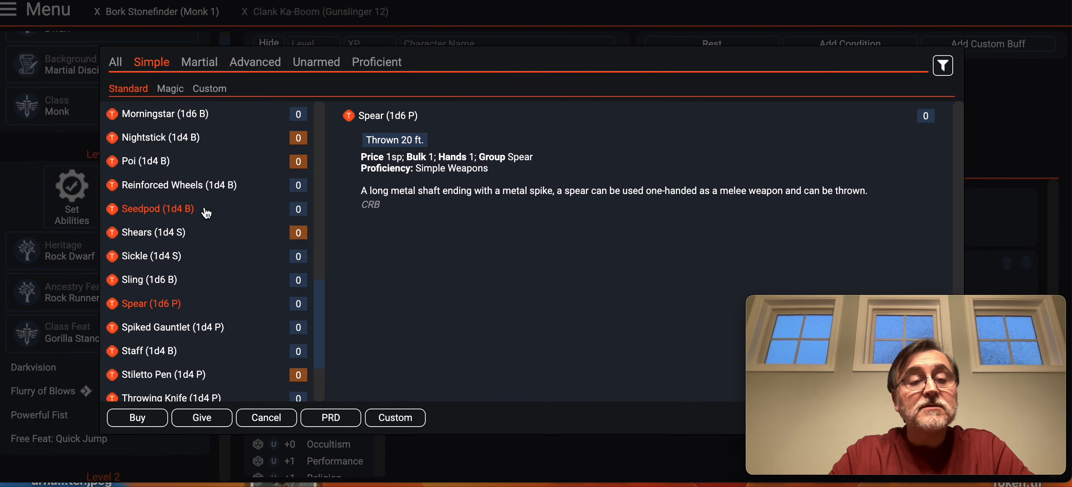
scroll(205, 211, up, 5)
scroll(205, 214, up, 2)
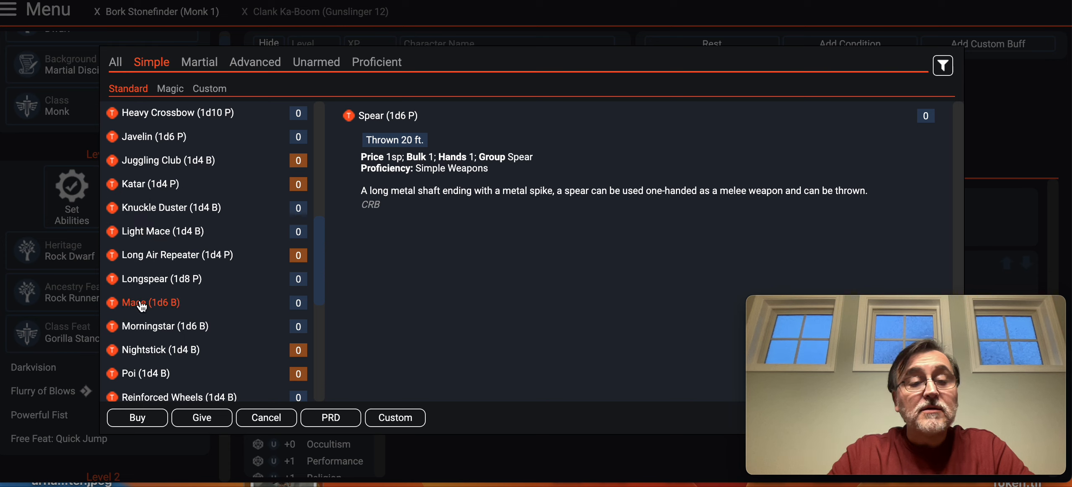
scroll(197, 276, up, 3)
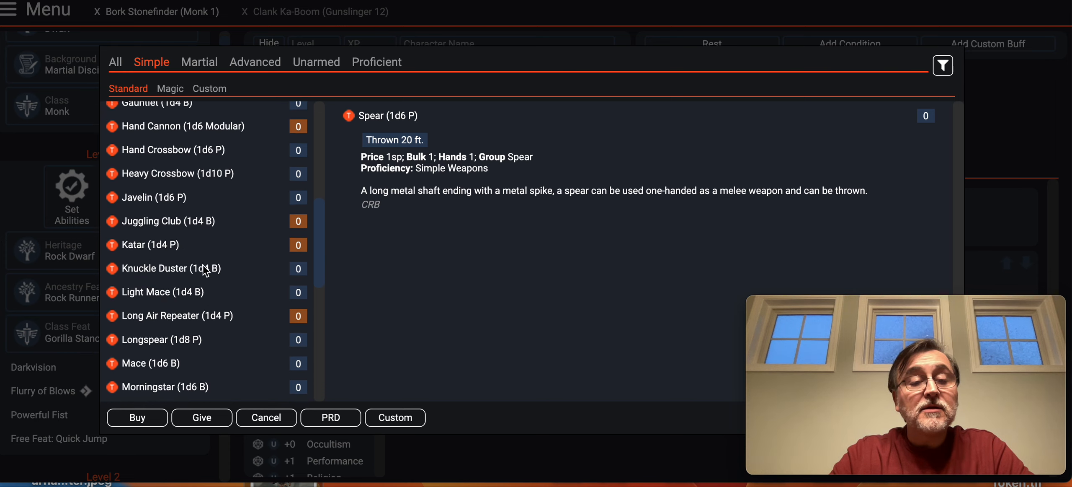
scroll(218, 230, up, 2)
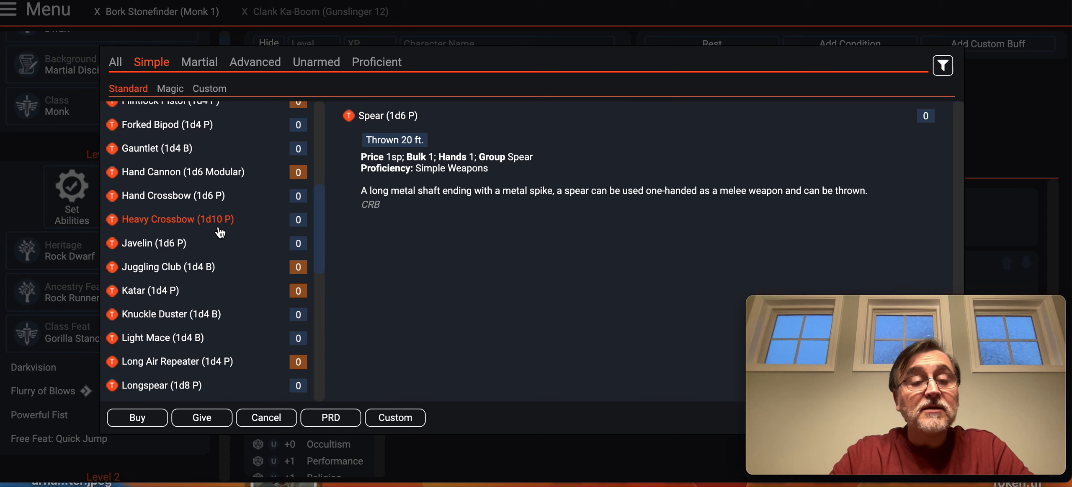
scroll(220, 231, up, 1)
scroll(223, 222, up, 4)
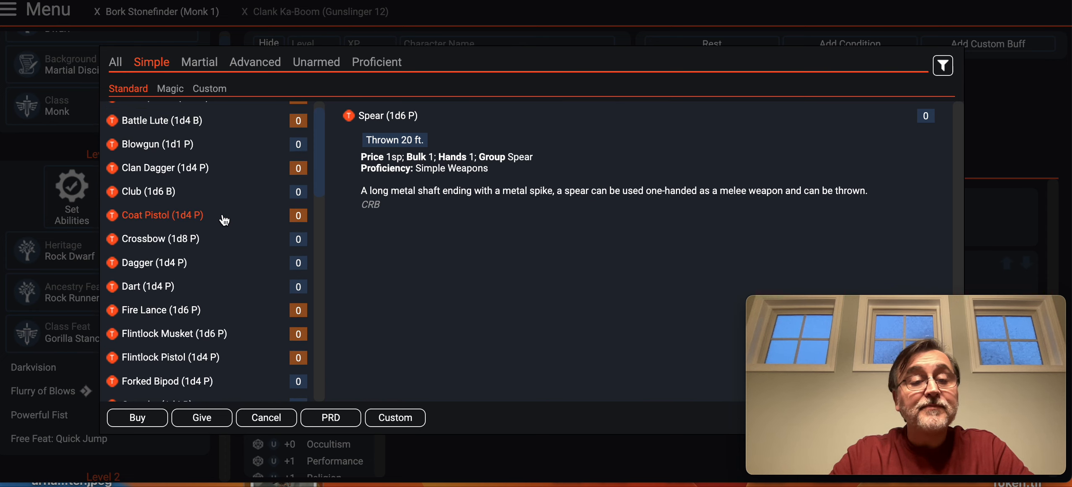
scroll(224, 219, up, 1)
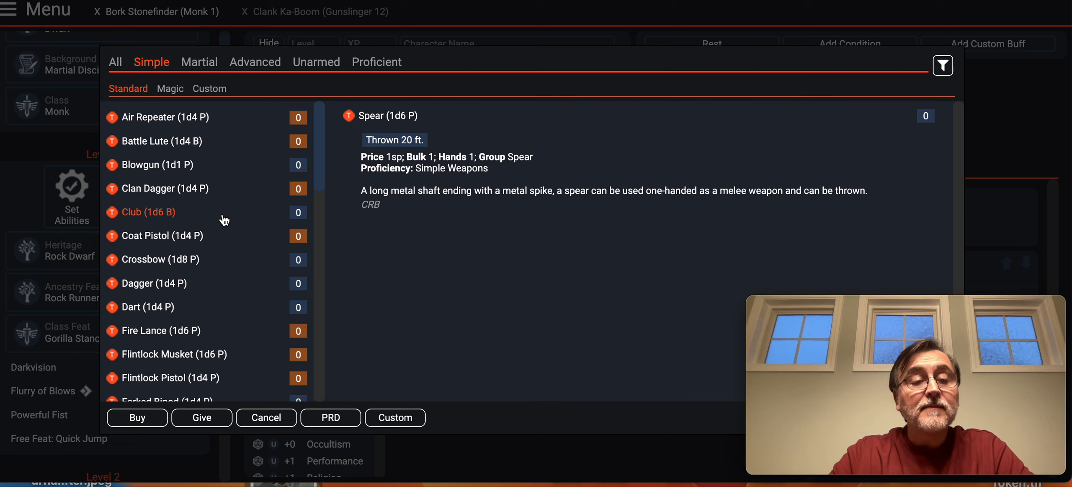
scroll(224, 219, down, 8)
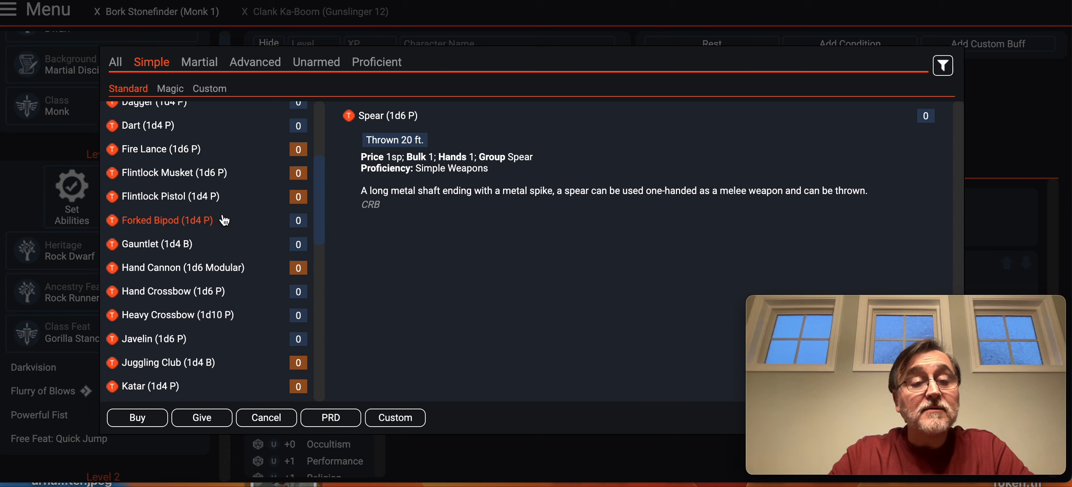
scroll(224, 220, down, 8)
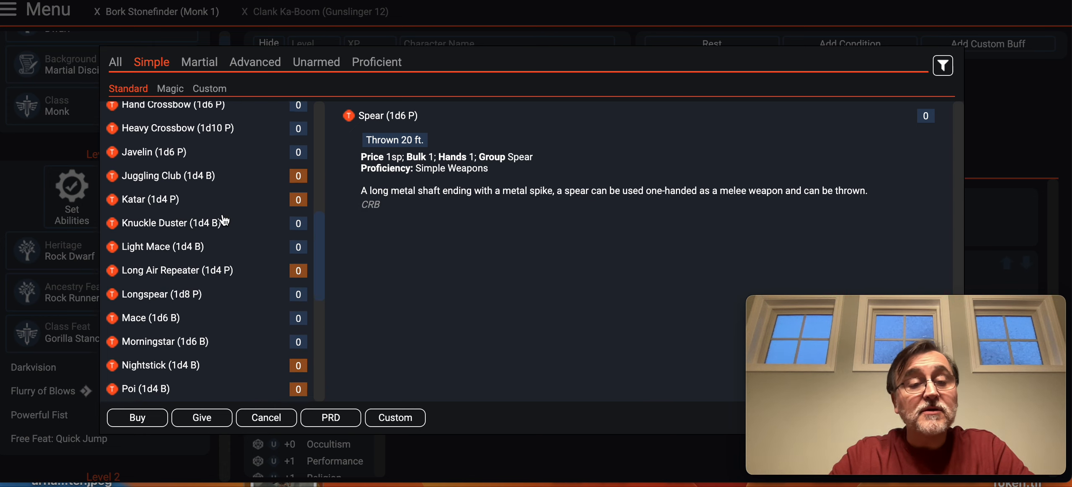
scroll(224, 220, down, 9)
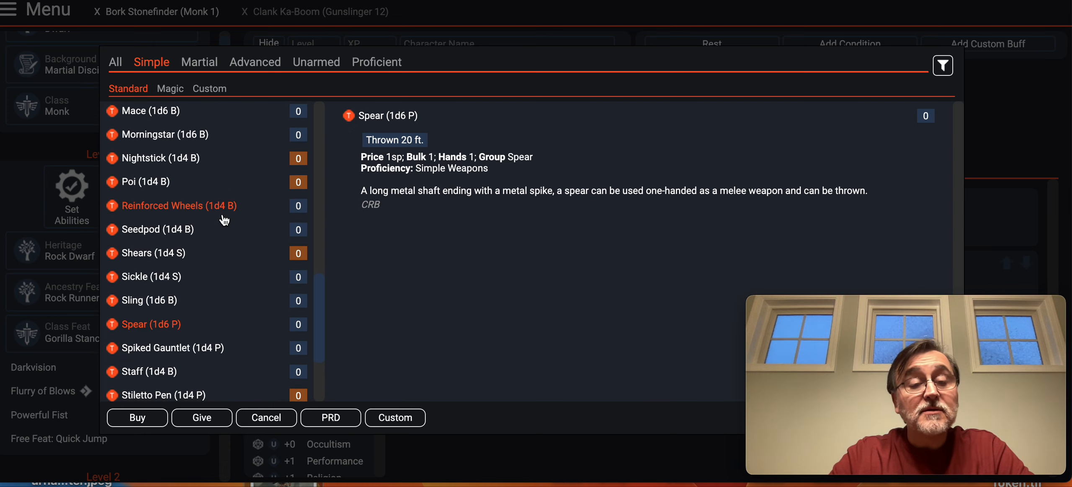
Buy the Tri-Bladed Katar from the simple weapons for 8 sp and accept the purchase
scroll(224, 220, down, 3)
scroll(224, 220, down, 3)
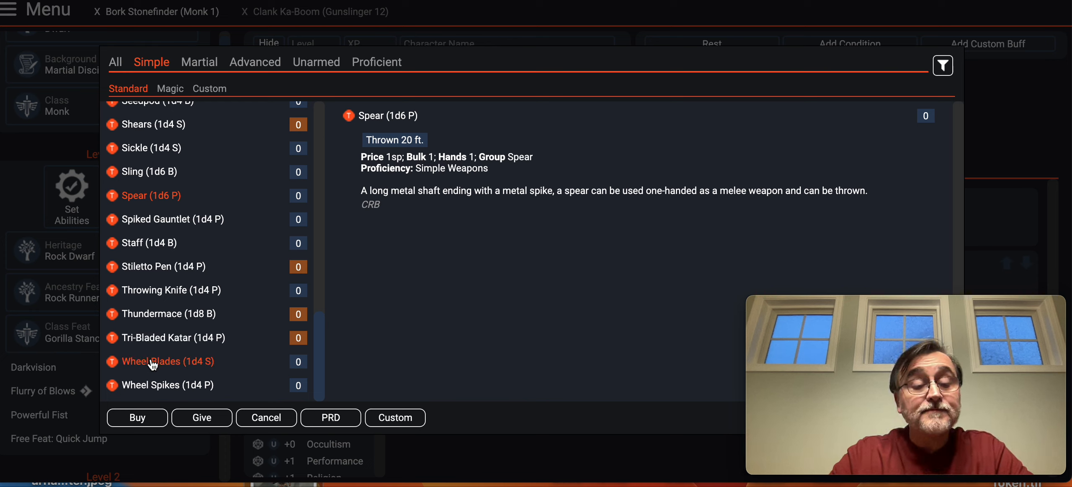
click(165, 338)
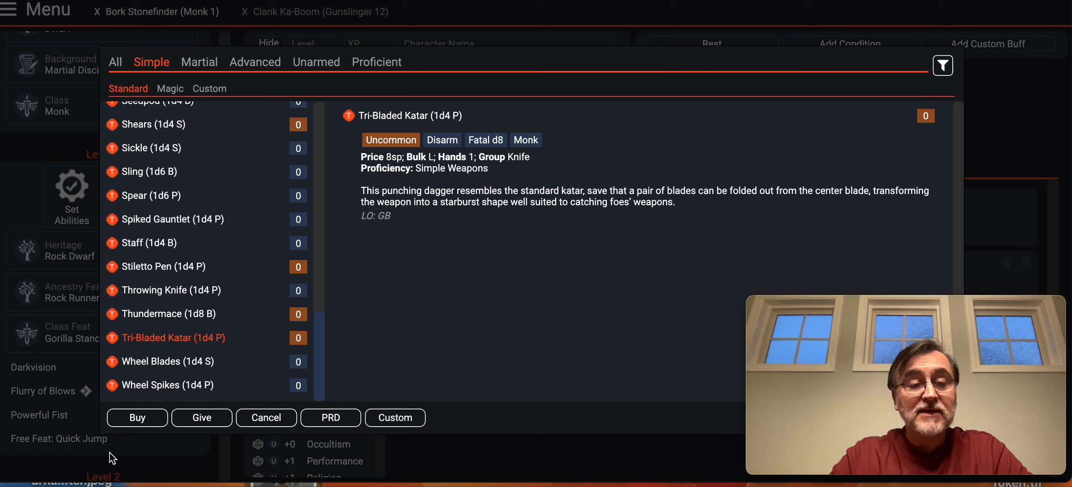
click(138, 417)
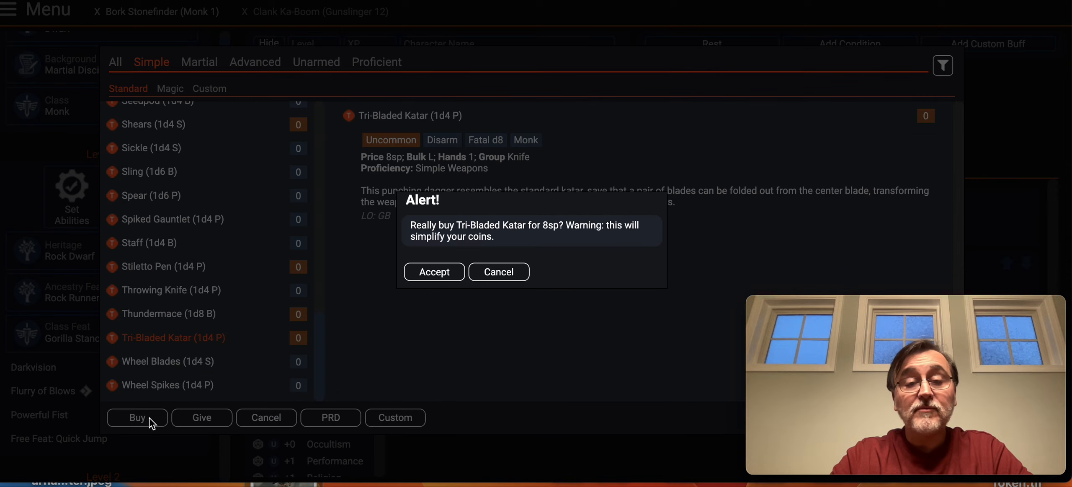
click(435, 273)
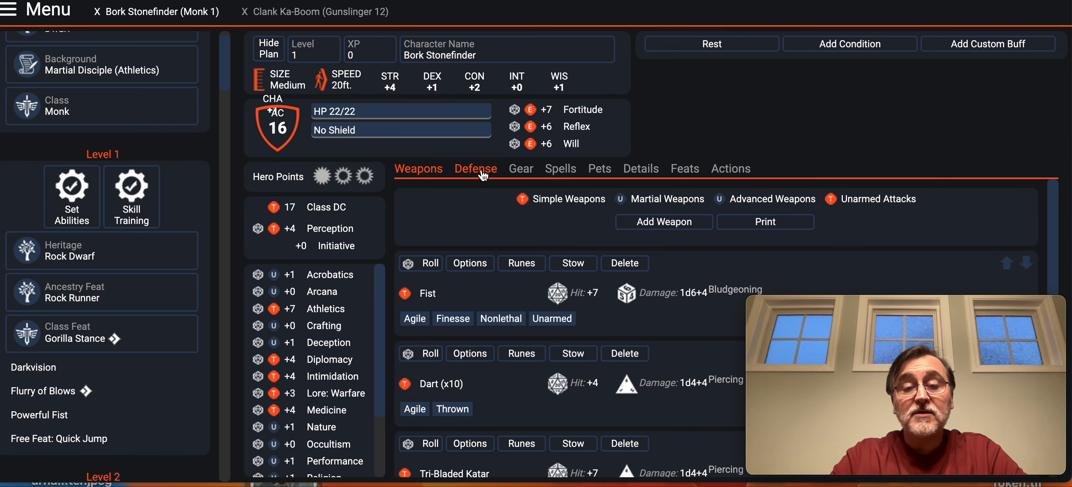
Review the character's weapons, defense, main inventory and backpack contents, then the spells and pets sections
scroll(509, 323, down, 2)
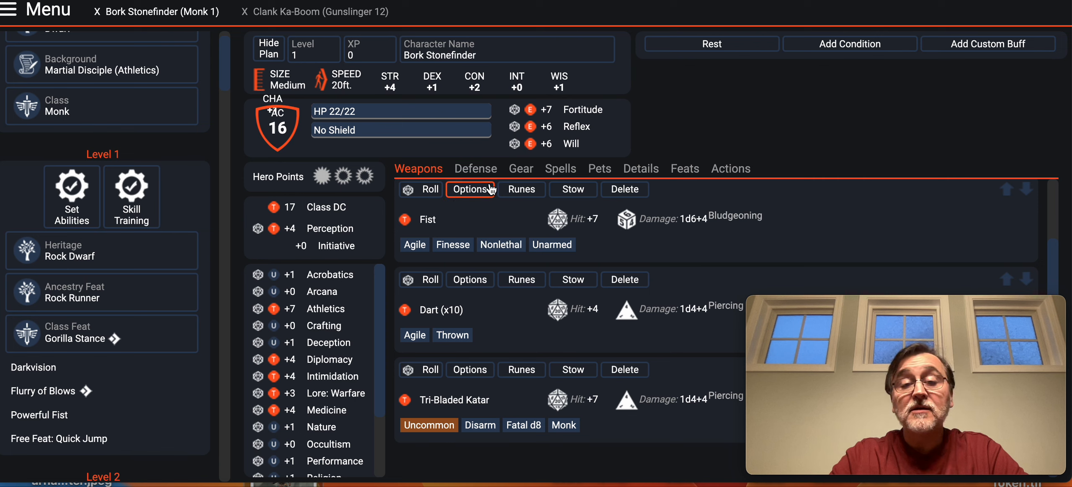
click(482, 172)
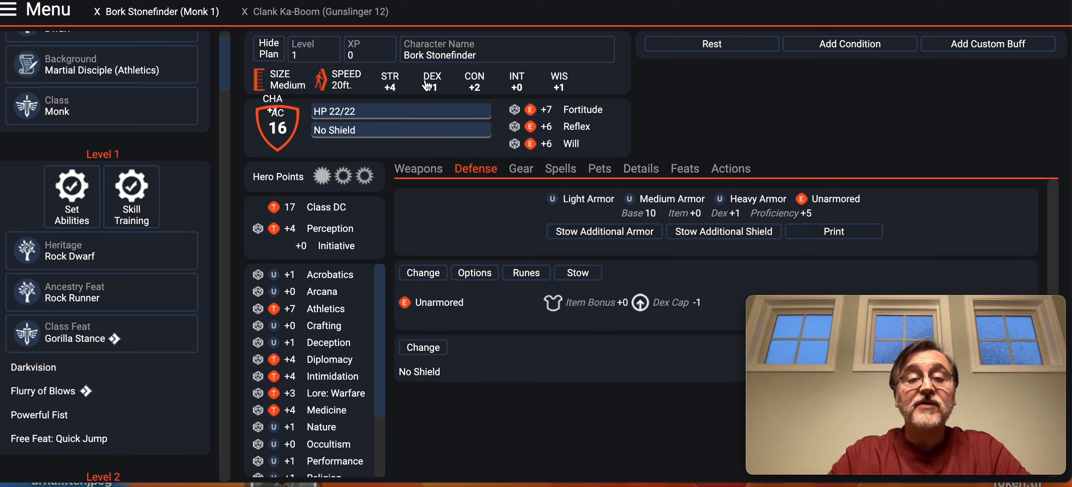
click(527, 169)
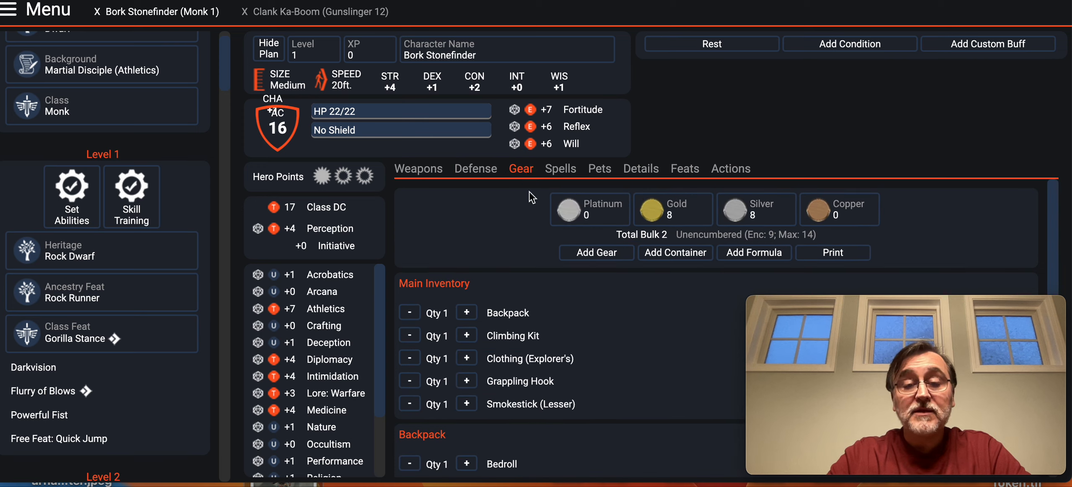
scroll(513, 356, down, 2)
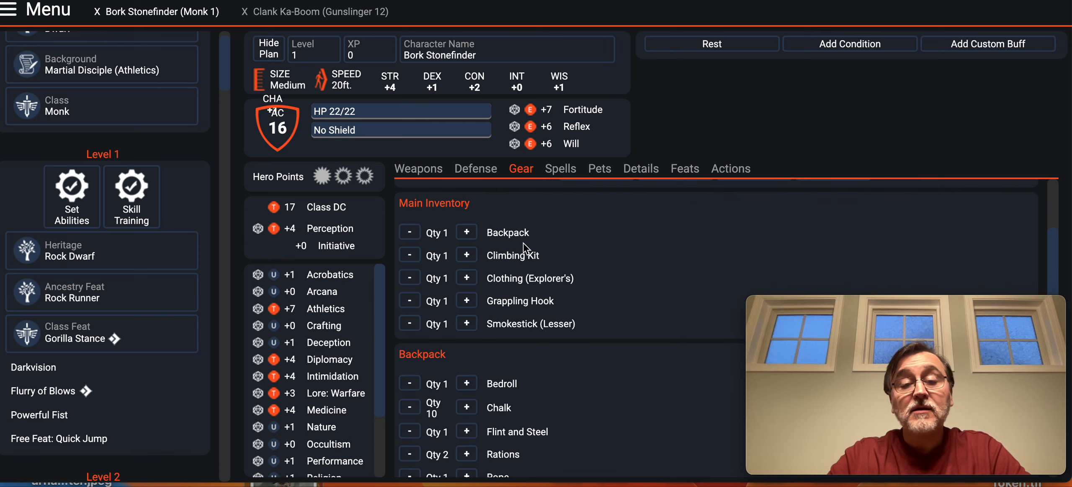
scroll(535, 255, down, 3)
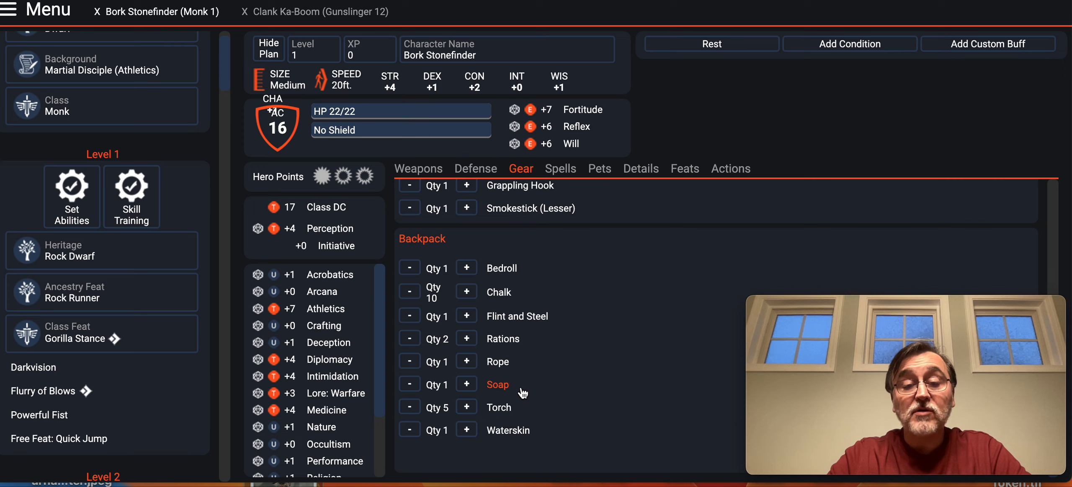
click(560, 168)
click(600, 168)
Set the character's languages to Common and Dwarven in the character details
click(635, 176)
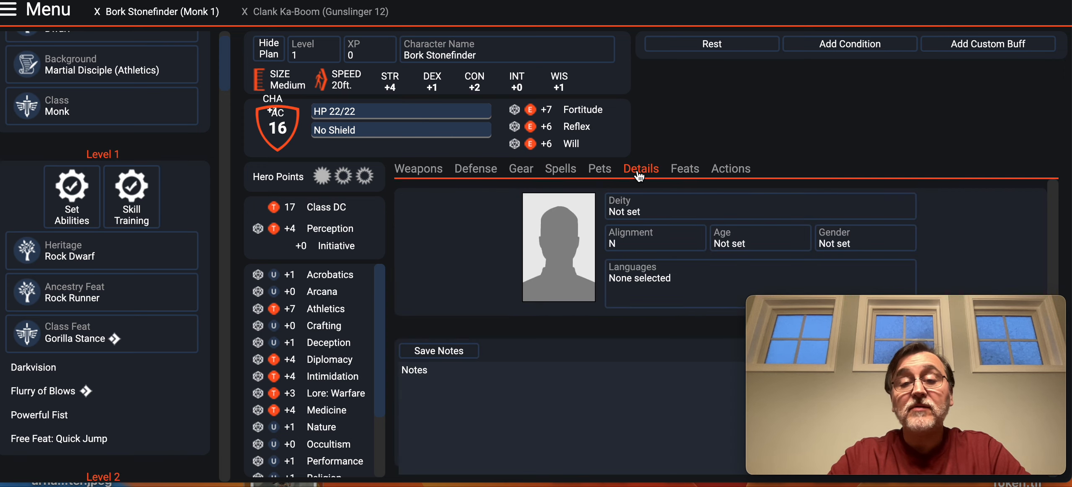
click(644, 281)
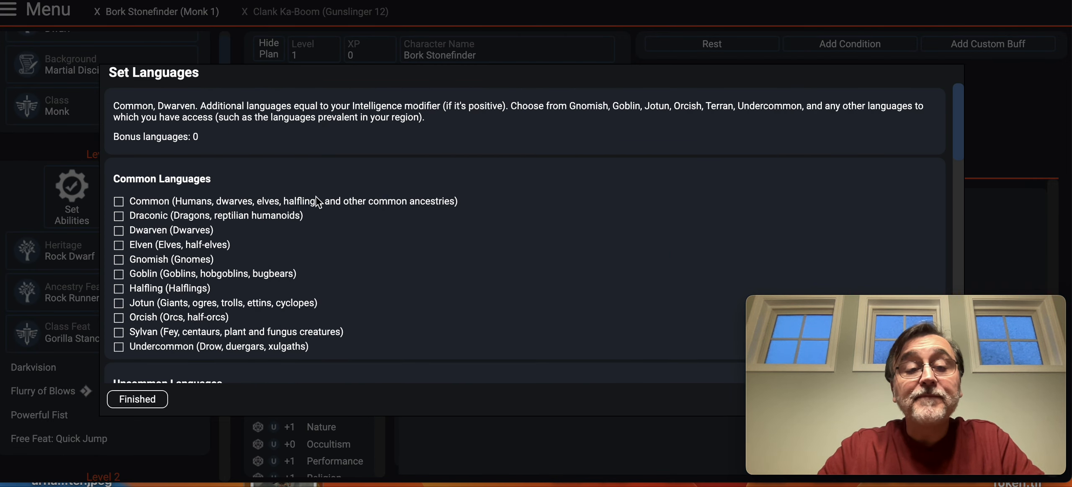
click(120, 202)
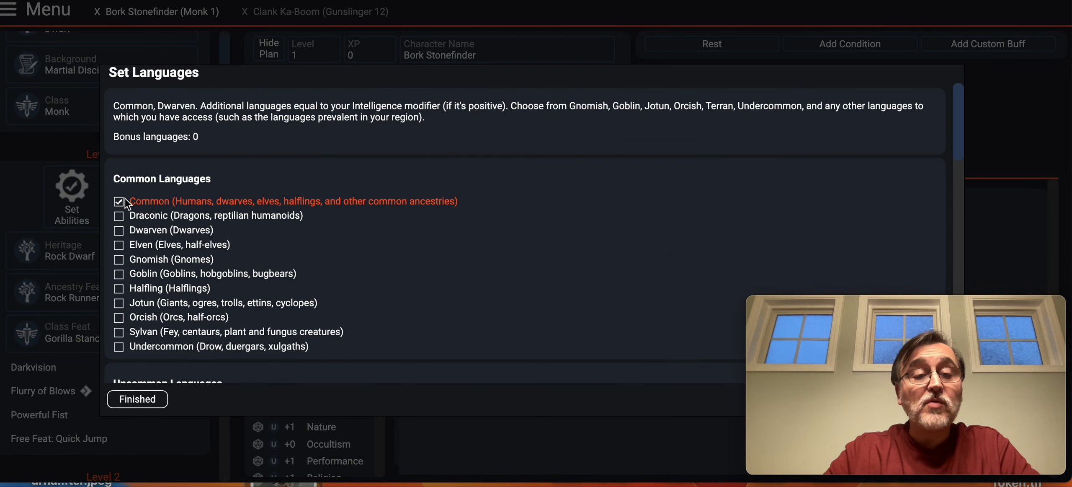
click(119, 230)
click(140, 400)
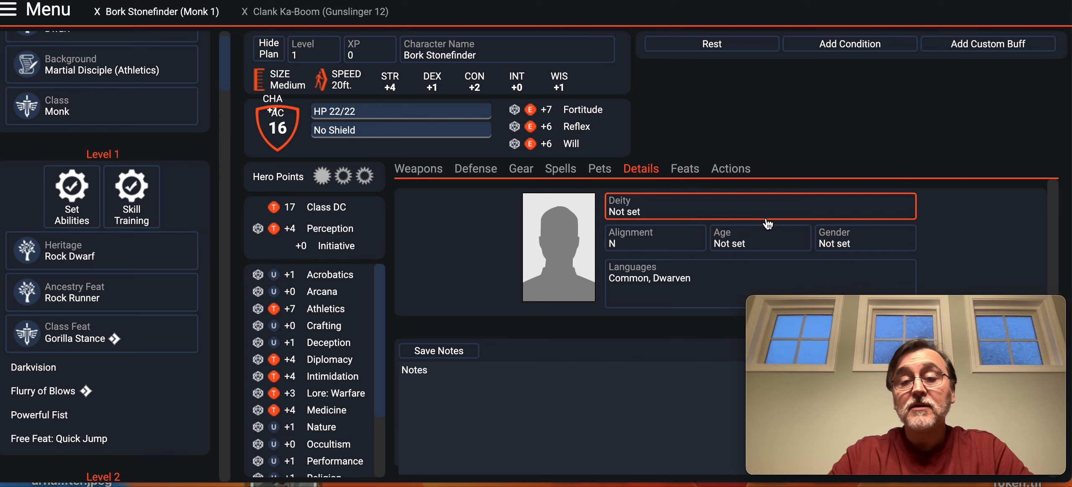
Set the character's gender to He/Him and age to Adult in the details
click(834, 241)
text(He)
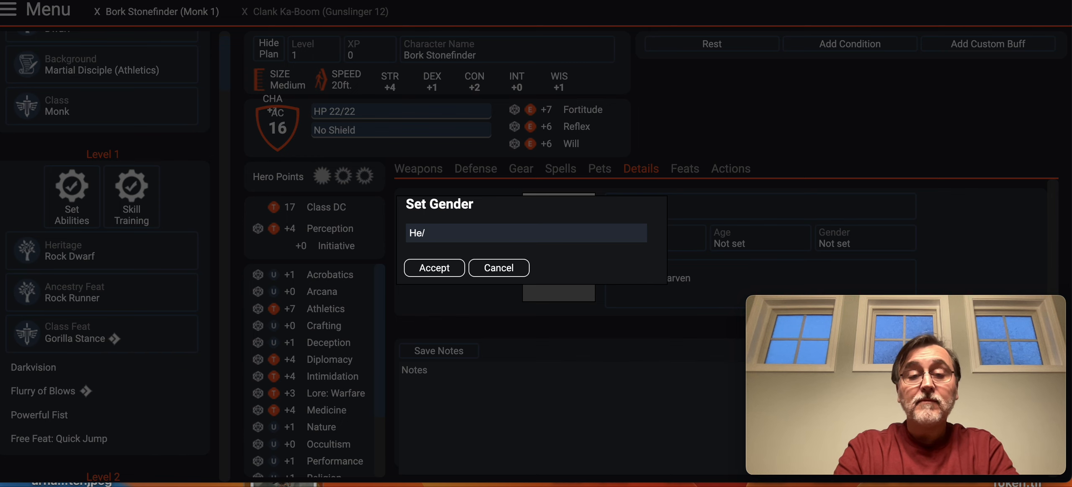
text(/Him)
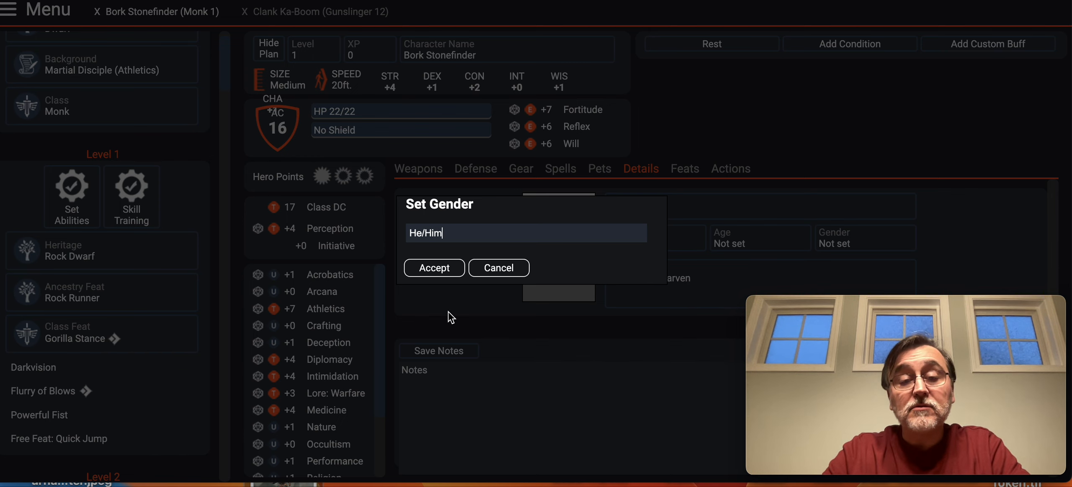
click(435, 268)
click(715, 241)
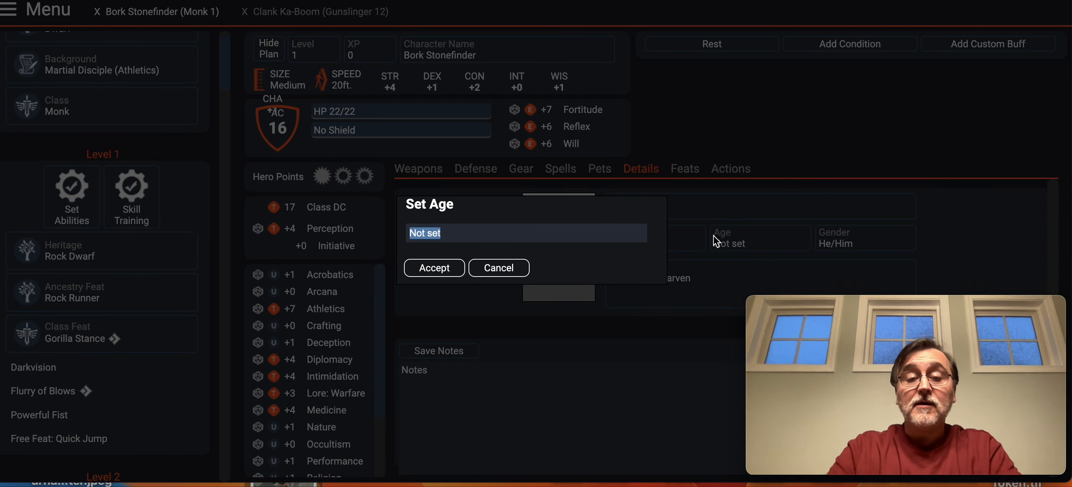
text(Adult)
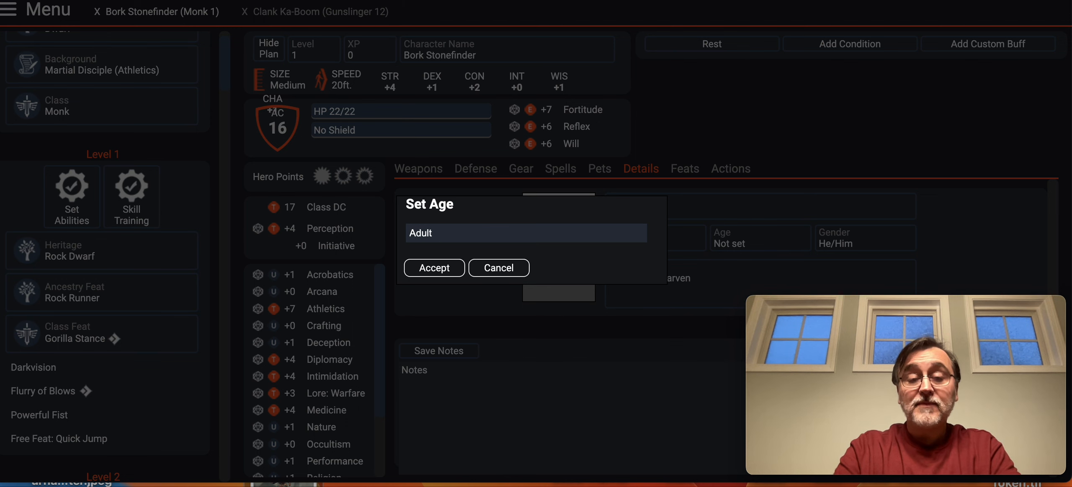
click(428, 272)
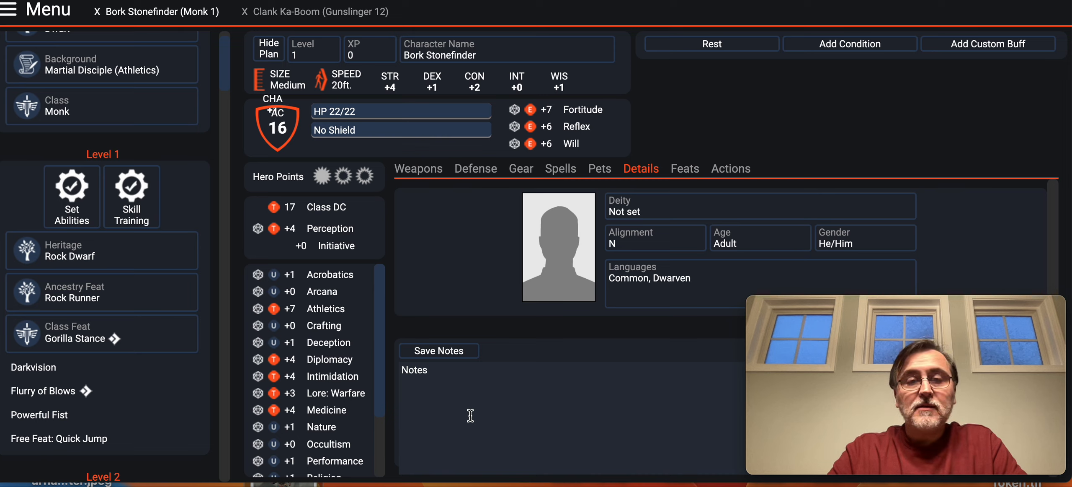
Limit the character's available rulebooks to the Core Rulebook and the Beginner Box
click(10, 12)
click(65, 122)
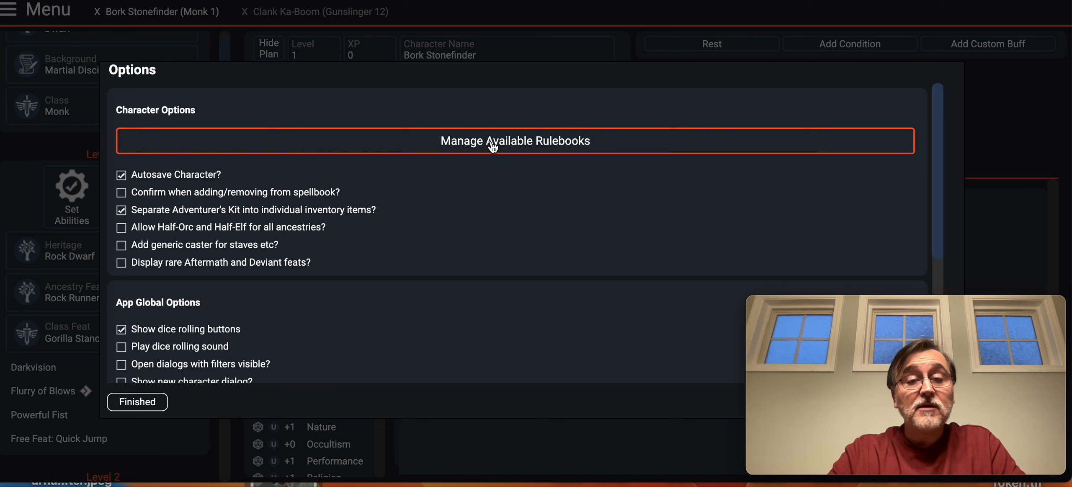
click(459, 144)
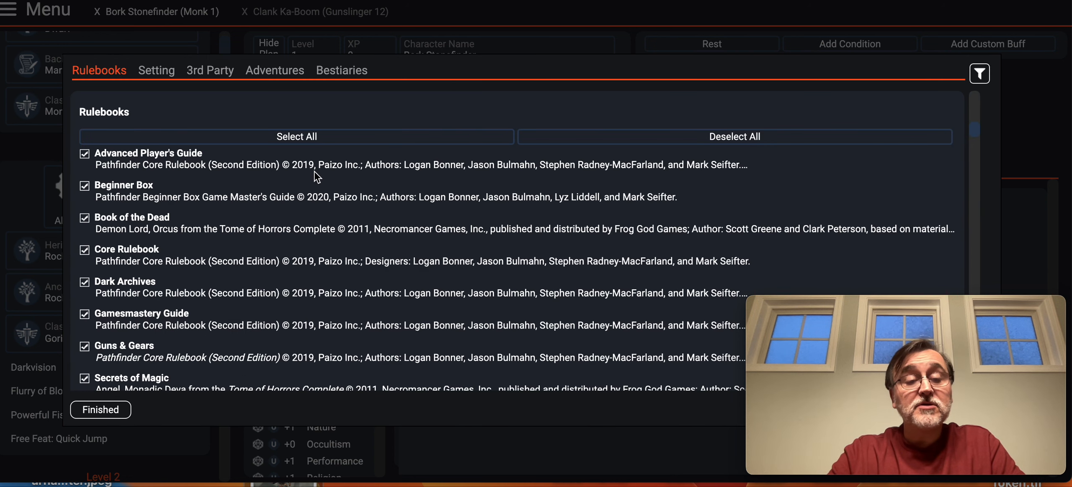
click(659, 141)
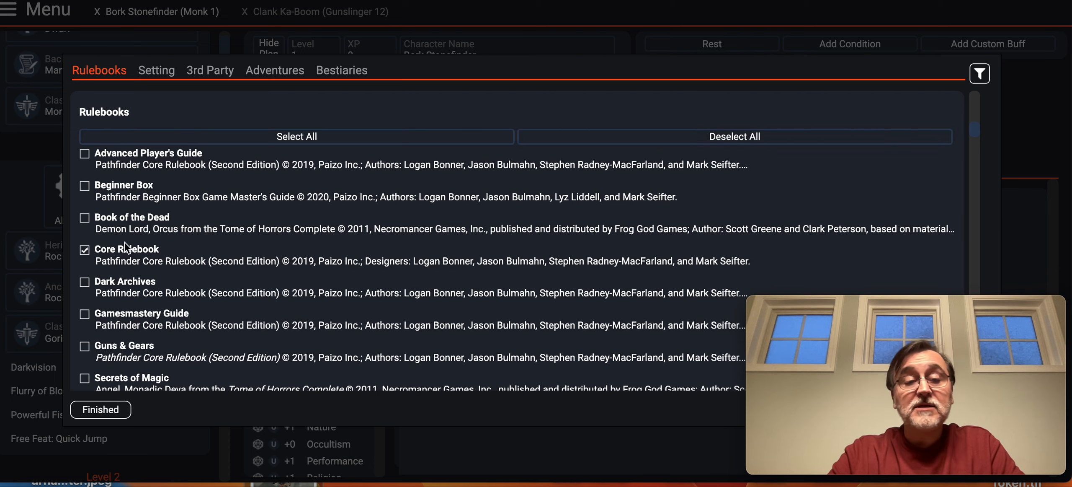
click(85, 187)
Examine which setting books, third-party rulebooks, adventures and bestiaries are enabled for the character
scroll(304, 198, down, 10)
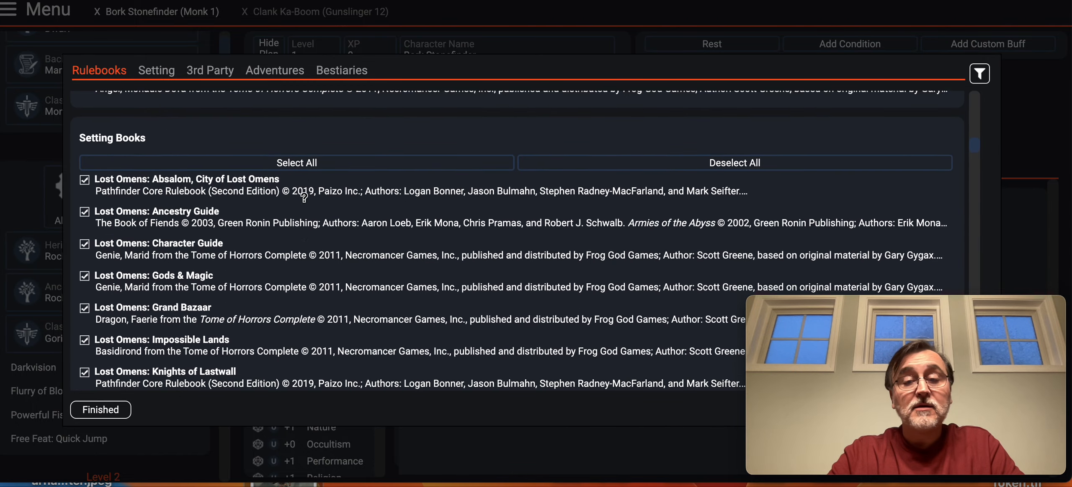
scroll(306, 204, up, 3)
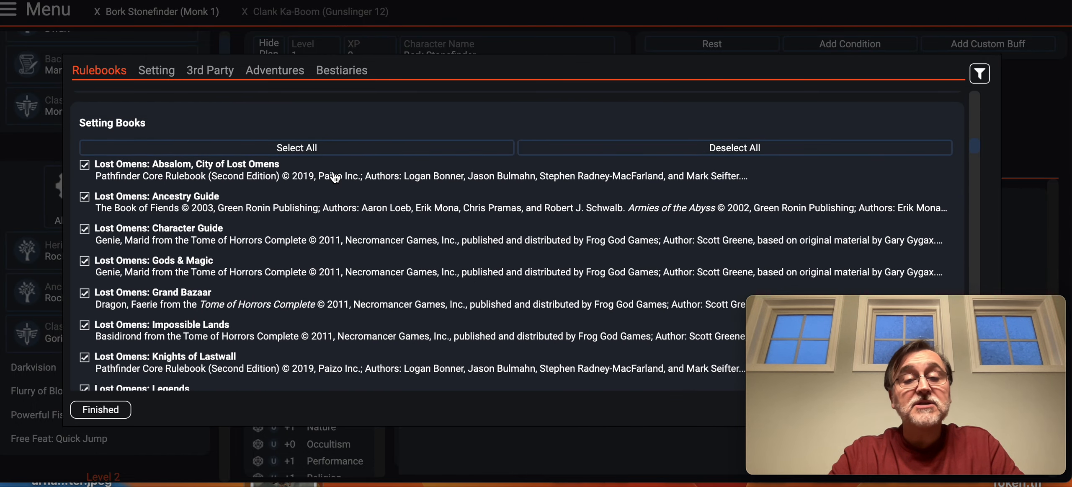
click(160, 70)
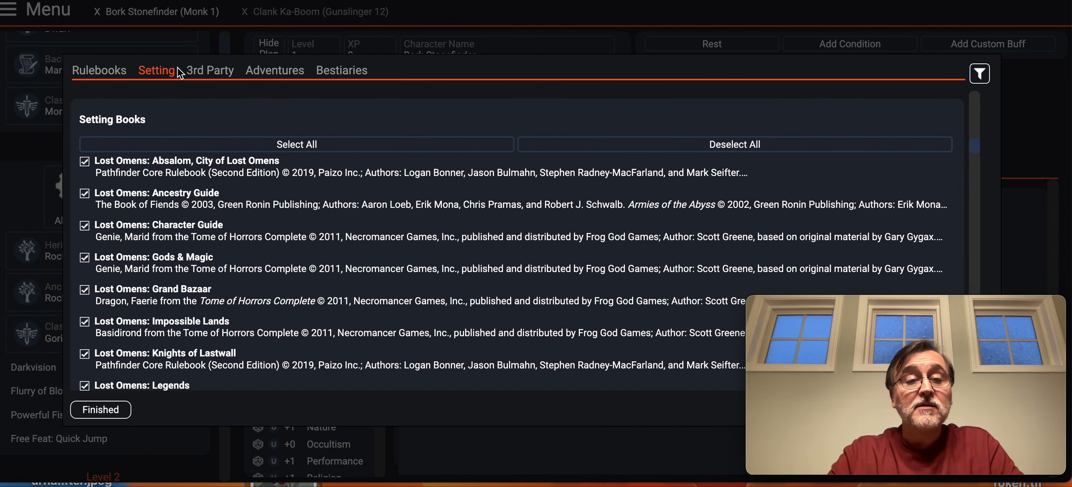
click(210, 72)
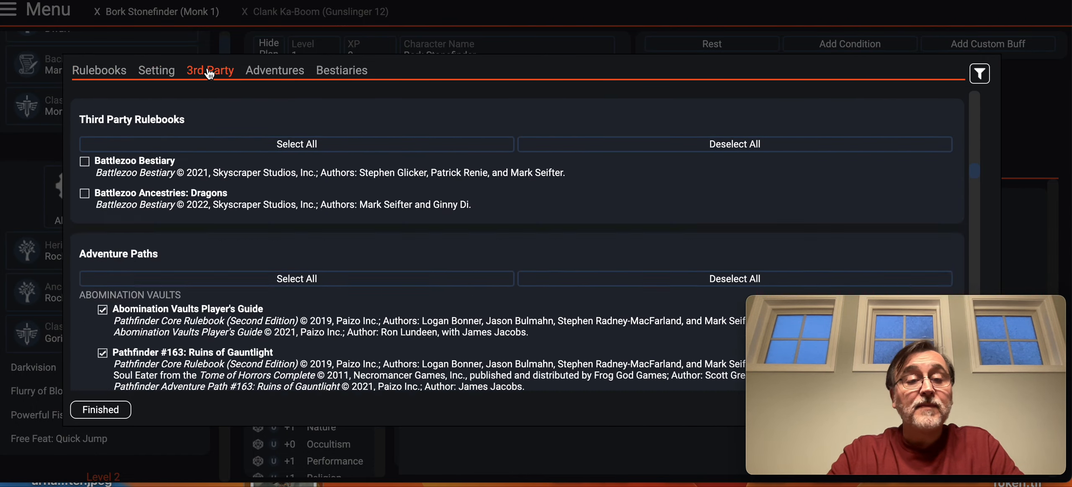
click(275, 72)
click(341, 71)
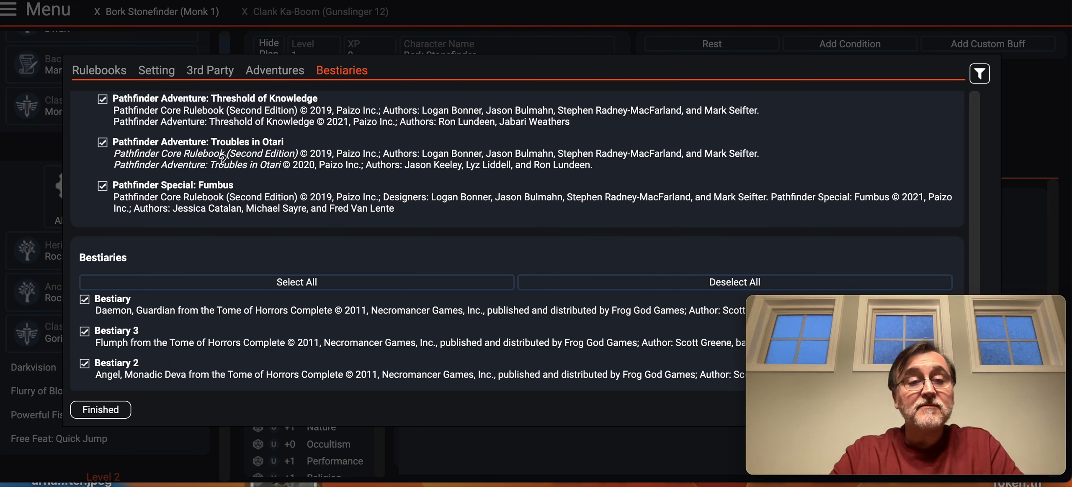
scroll(223, 158, up, 15)
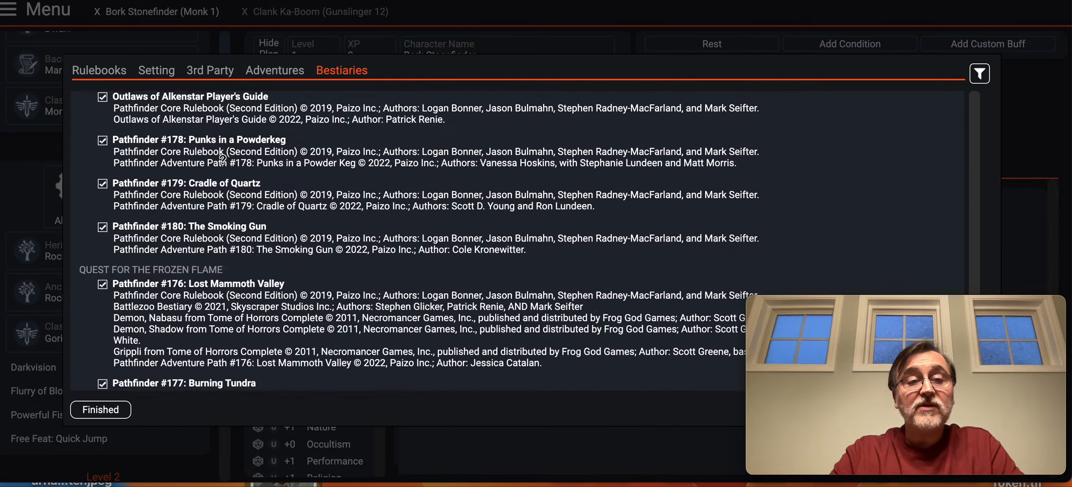
scroll(222, 159, up, 20)
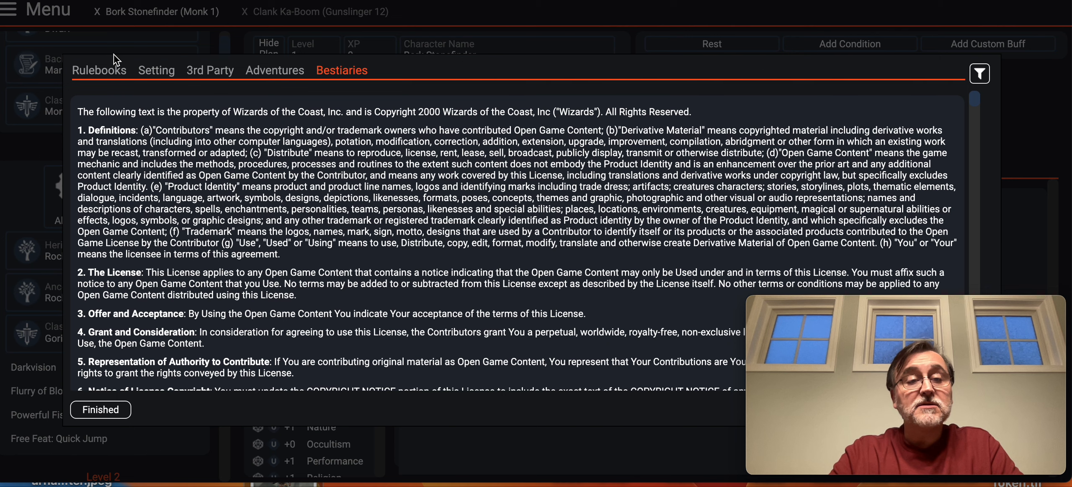
Enable all books in the Rulebooks section again and finish managing the available rulebooks
click(114, 74)
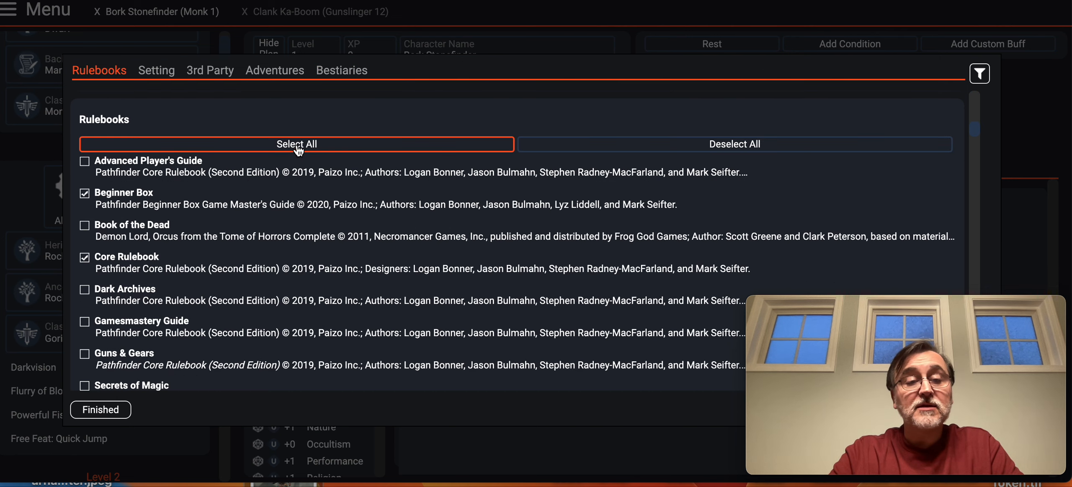
click(298, 147)
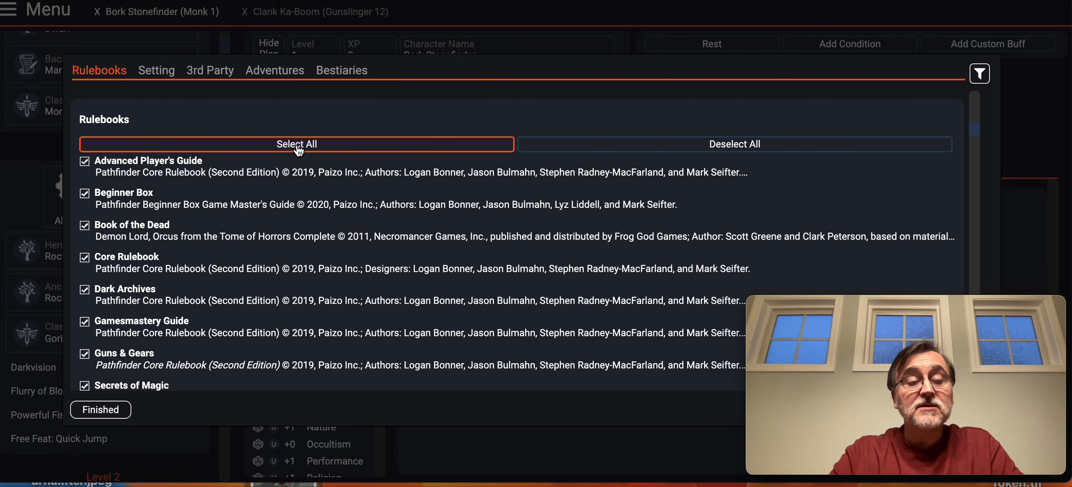
click(100, 410)
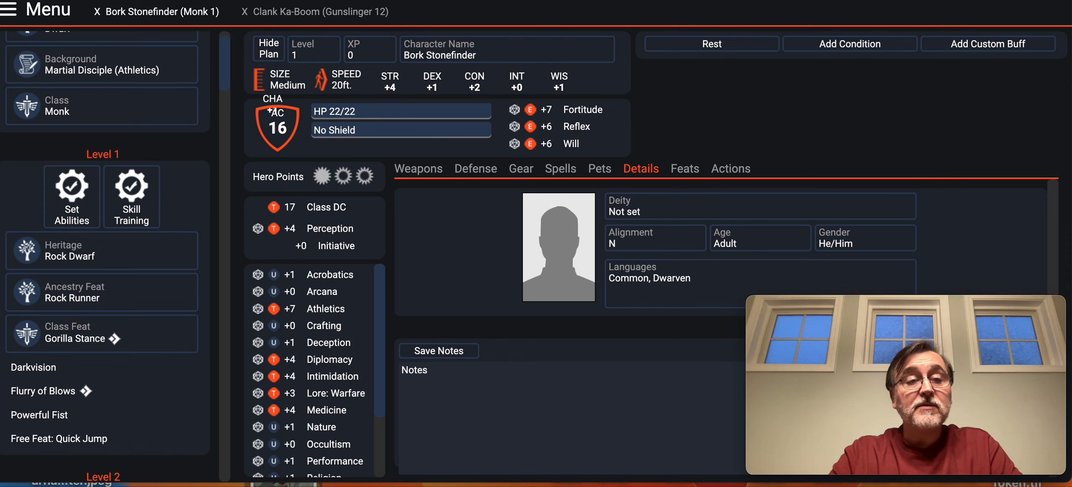
Save Bork Stonefinder to local files in the Main Folder without making a new copy
click(10, 17)
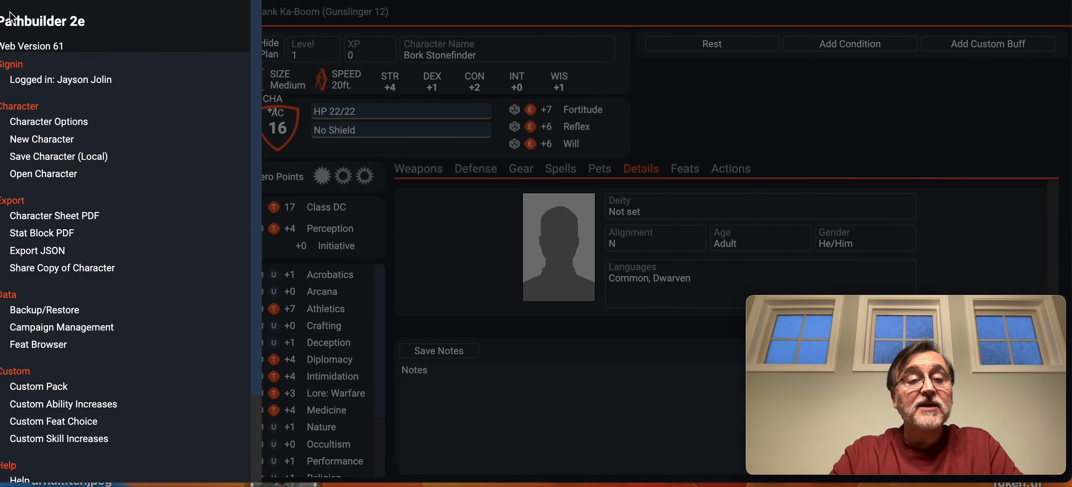
click(69, 158)
click(417, 226)
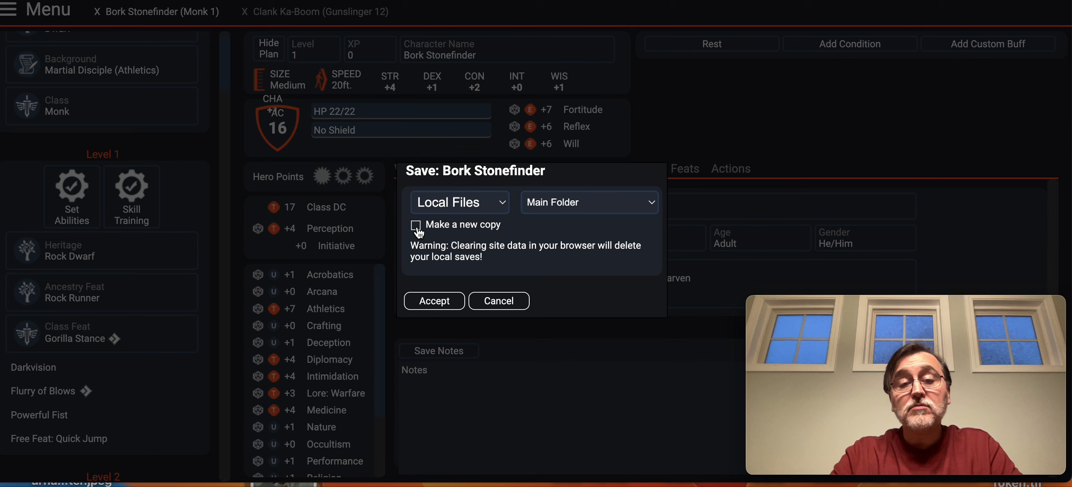
click(436, 302)
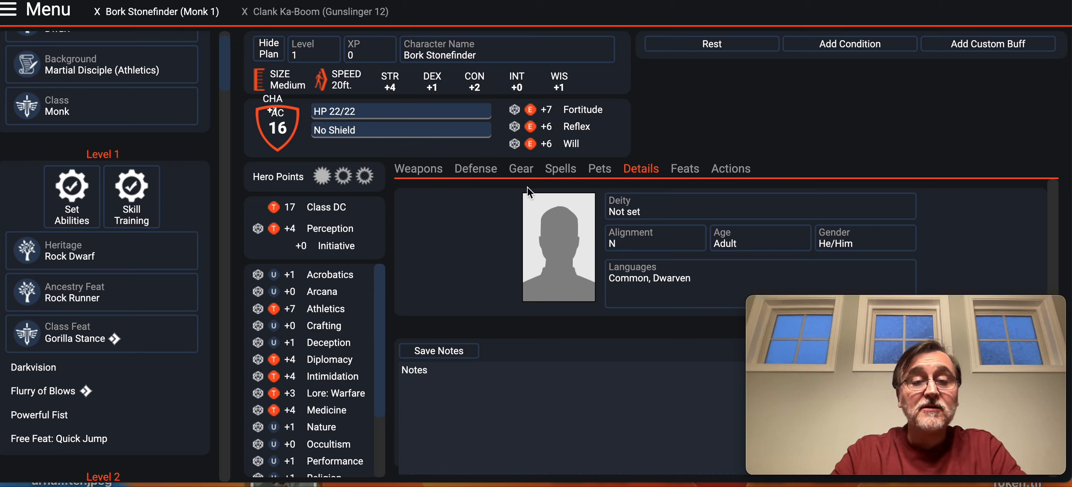
click(7, 12)
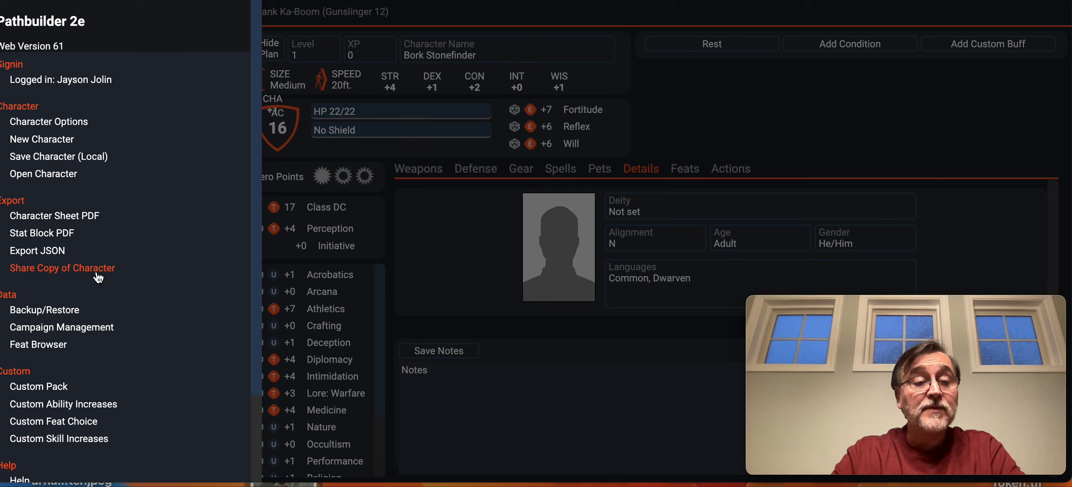
scroll(83, 320, down, 3)
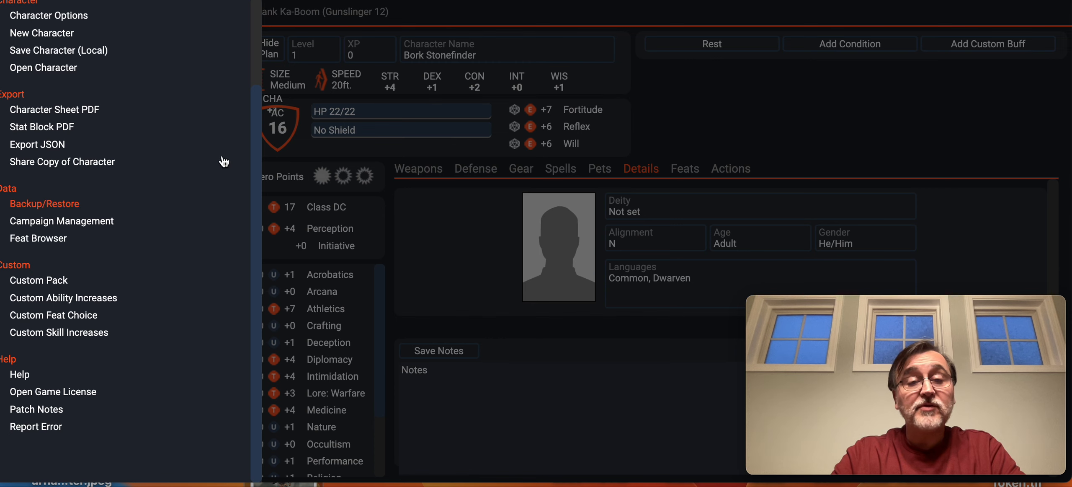
click(721, 110)
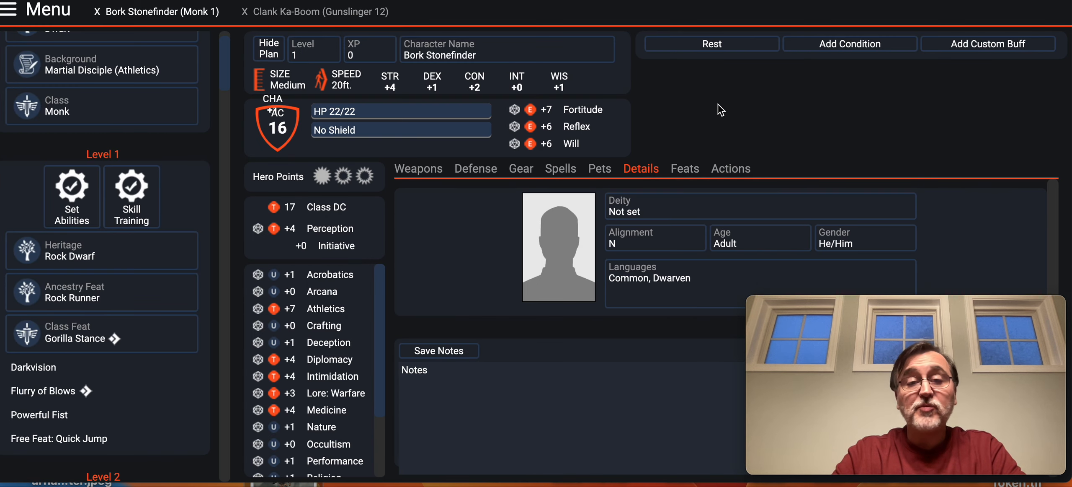